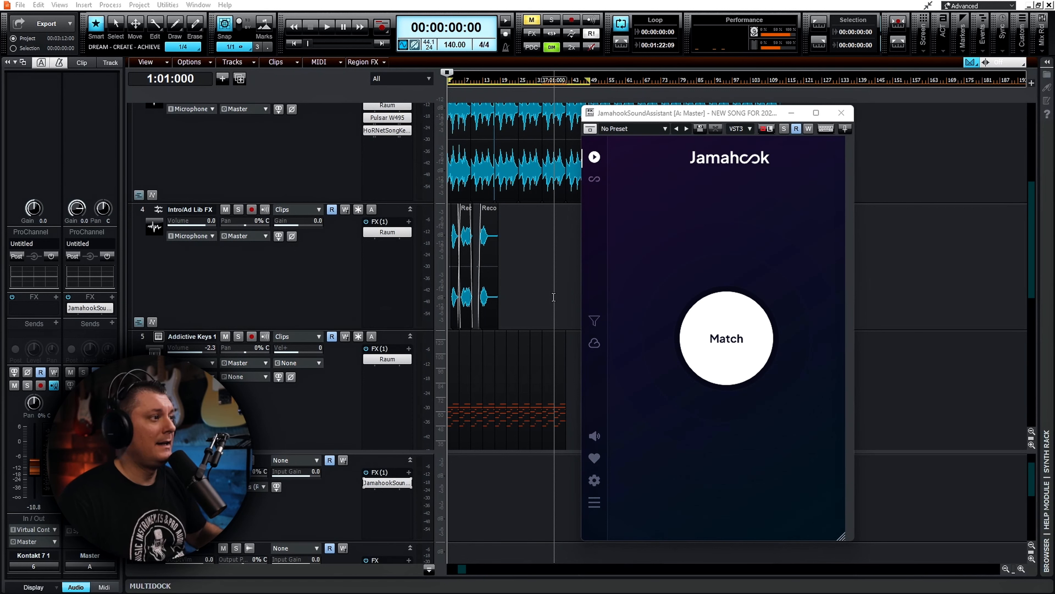
Set the match source to Local Matches and review the folders indexed for local matching.
left_click(594, 342)
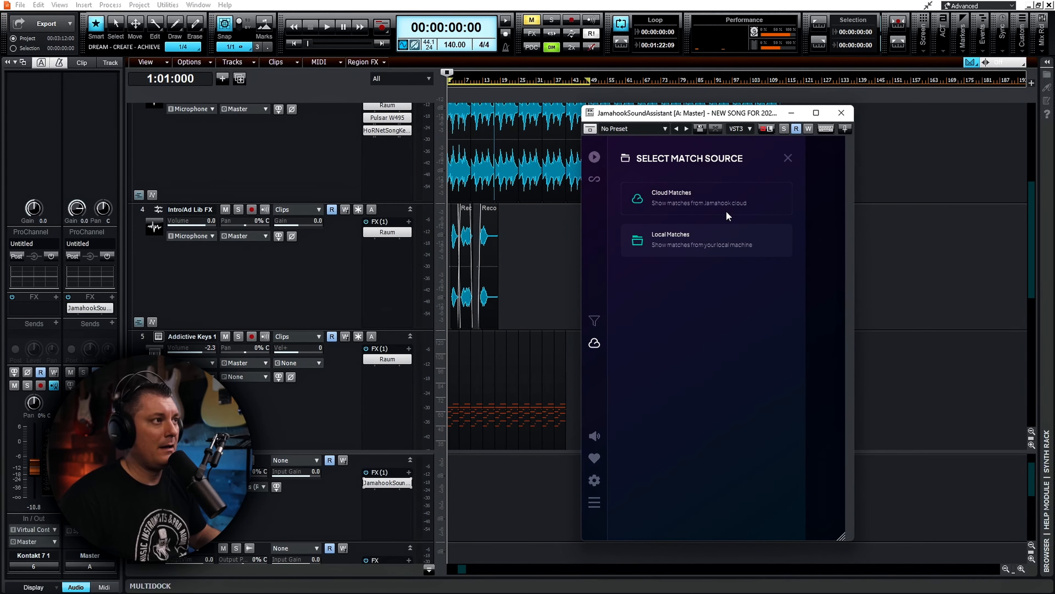
left_click(788, 157)
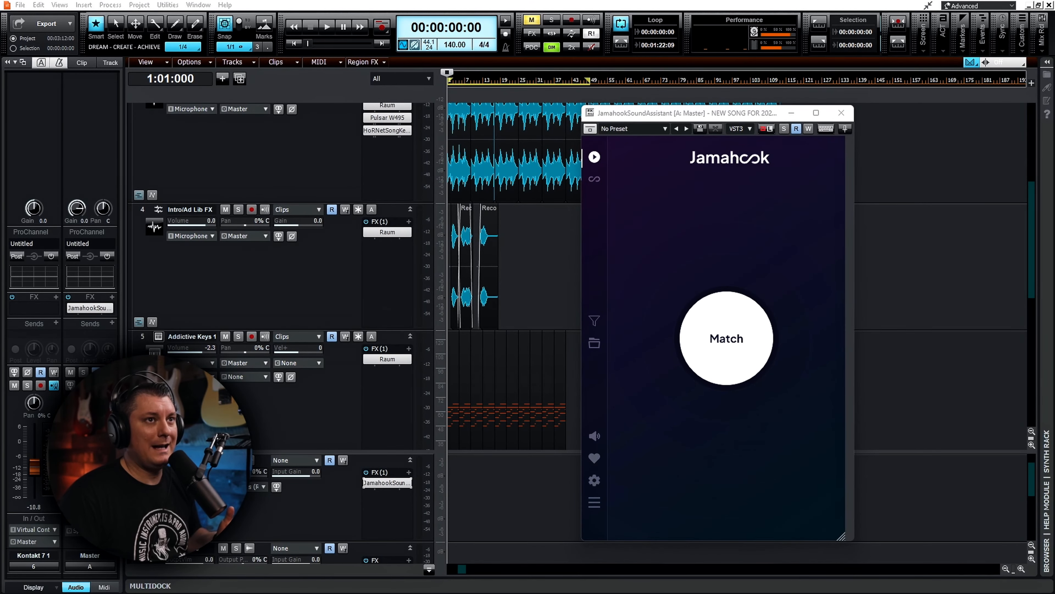
left_click_drag(1053, 63, 577, 130)
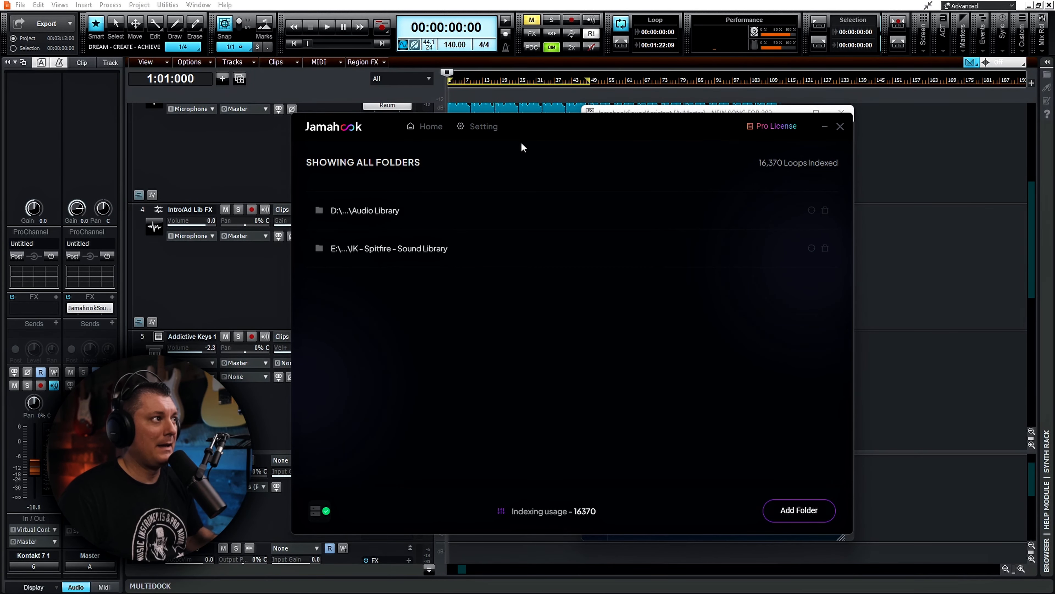
left_click(840, 129)
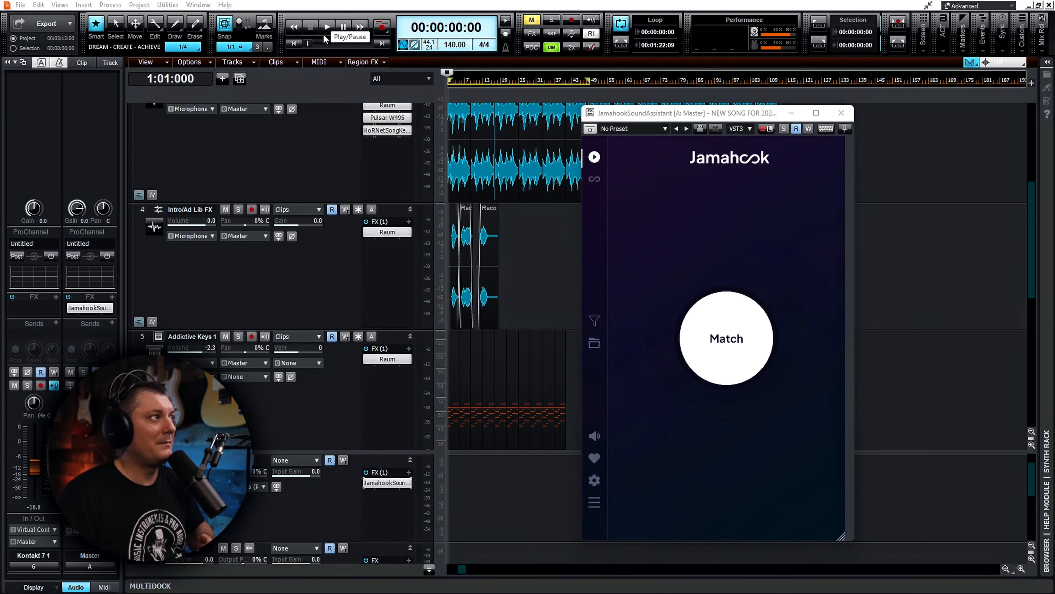
Play the song from the beginning and run Match to find loops that fit it.
left_click(328, 26)
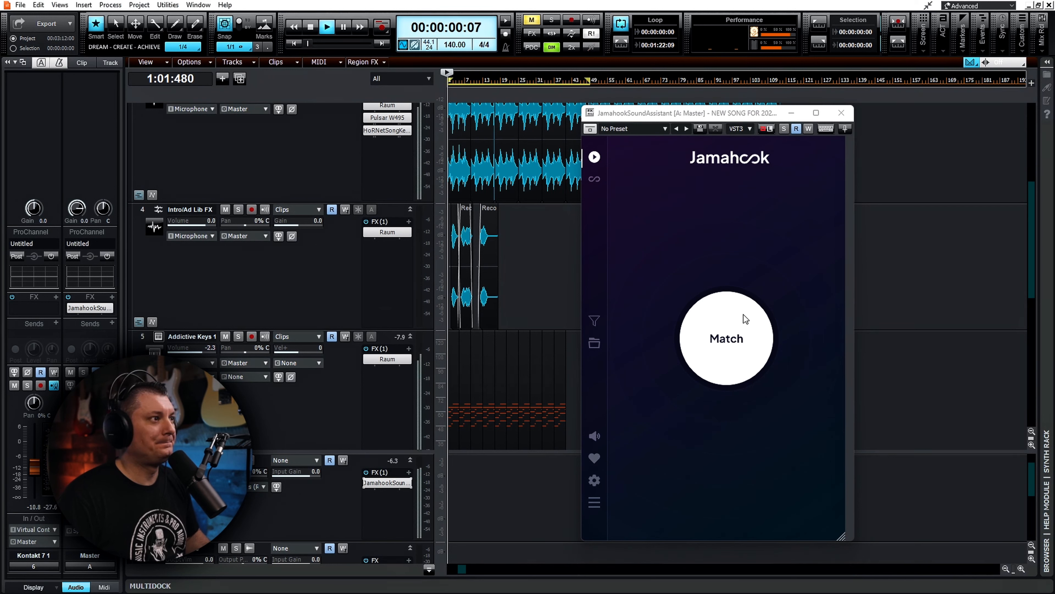
left_click(737, 320)
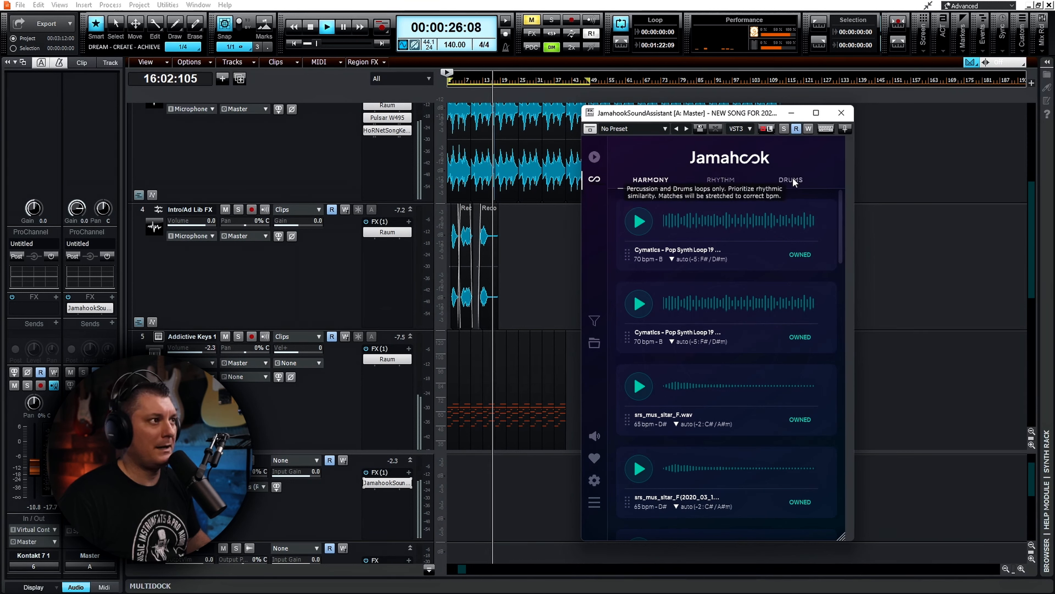
Audition the Harmony matches against the song, including Cymatics Pop Synth Loop 19, srs_mus_sitar_F.wav and 12 chords 02 s-chain, and stop playback.
left_click(637, 223)
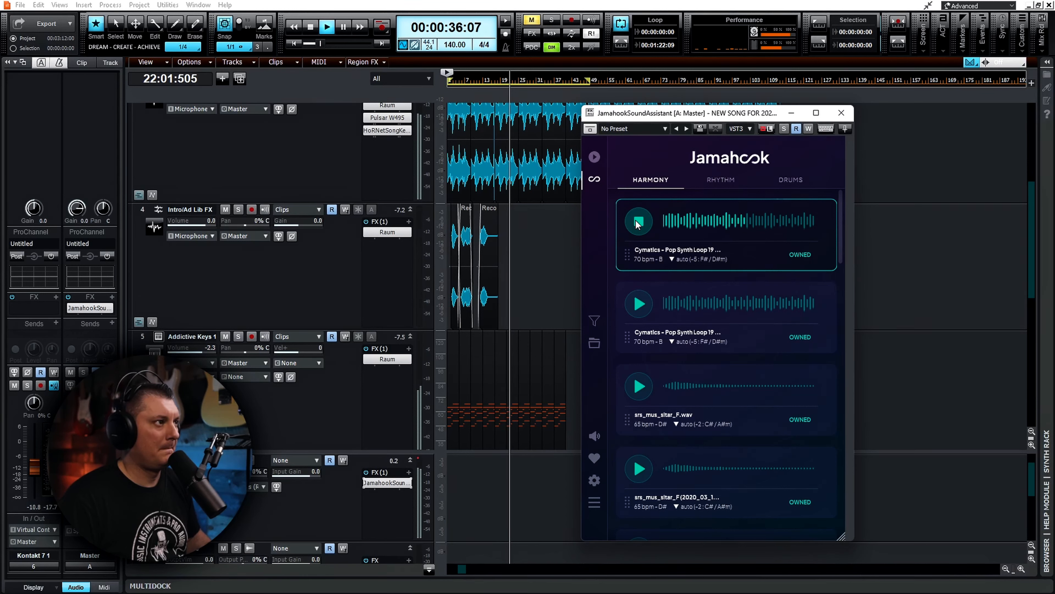
left_click(639, 307)
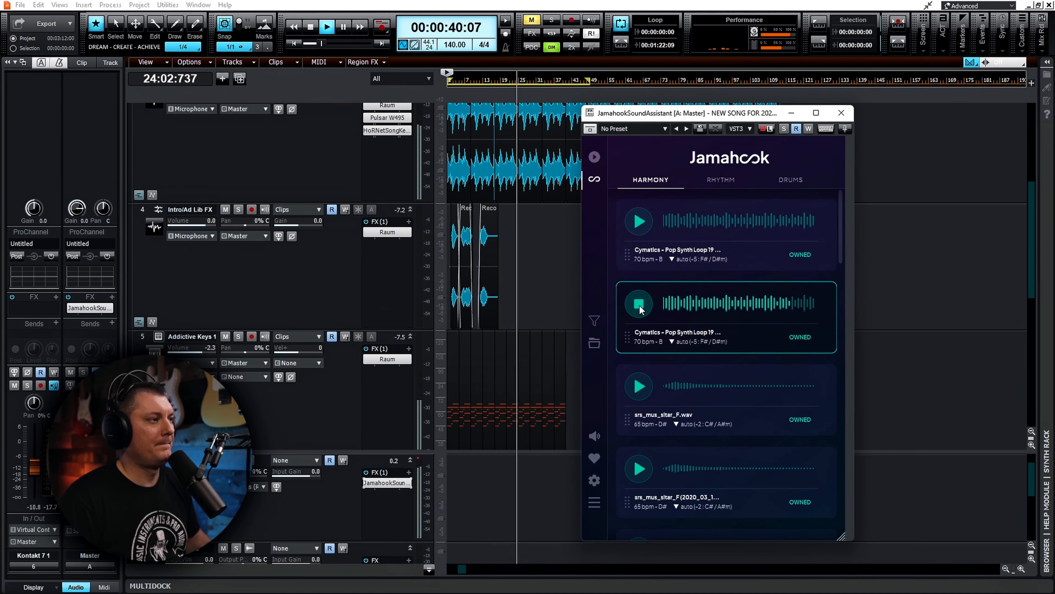
left_click(639, 386)
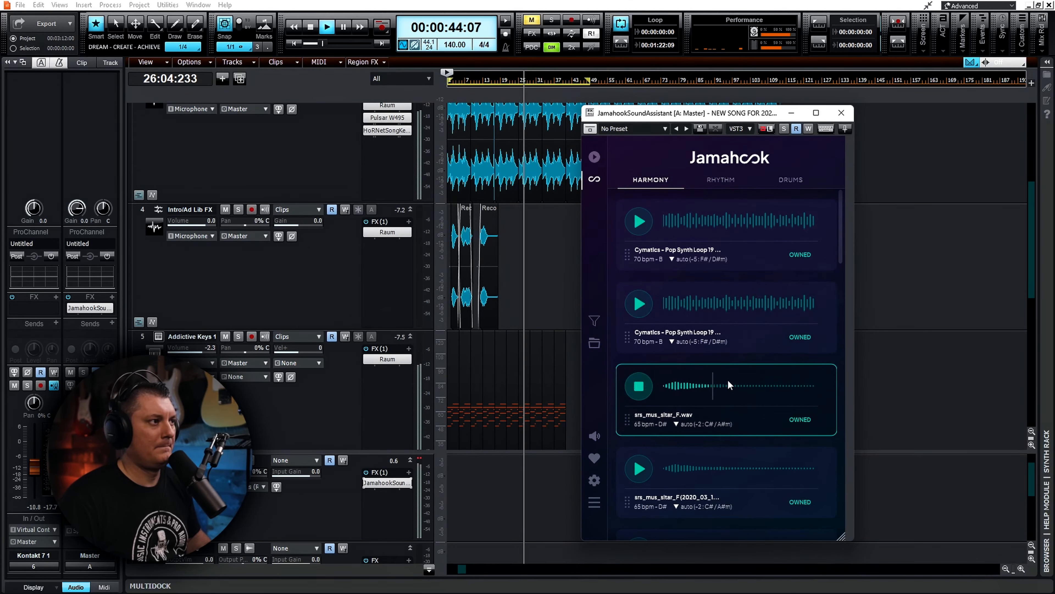
scroll(735, 358, "down", 1)
scroll(736, 359, "down", 5)
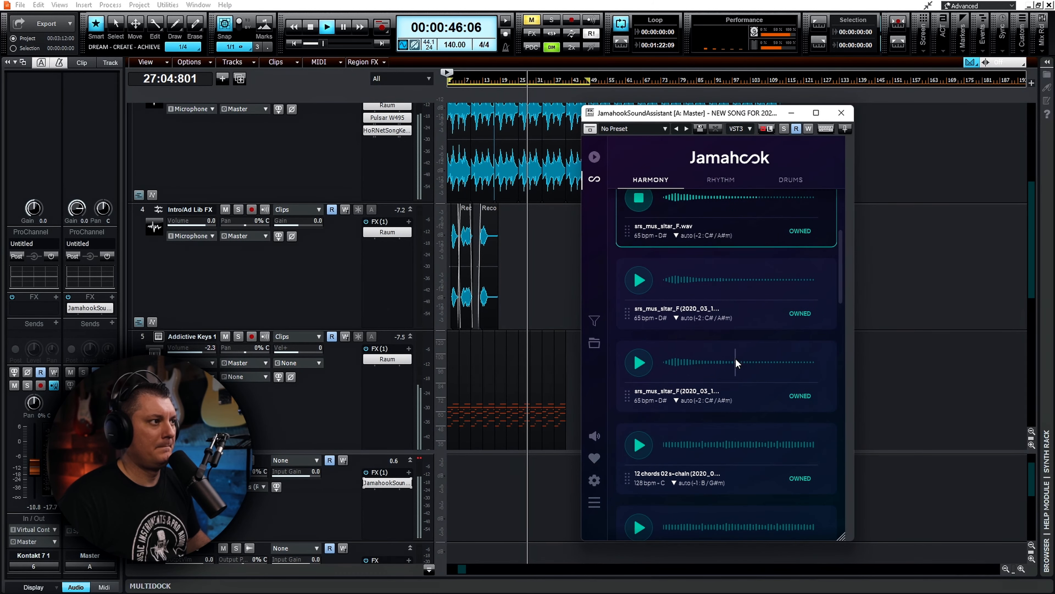
scroll(735, 363, "down", 1)
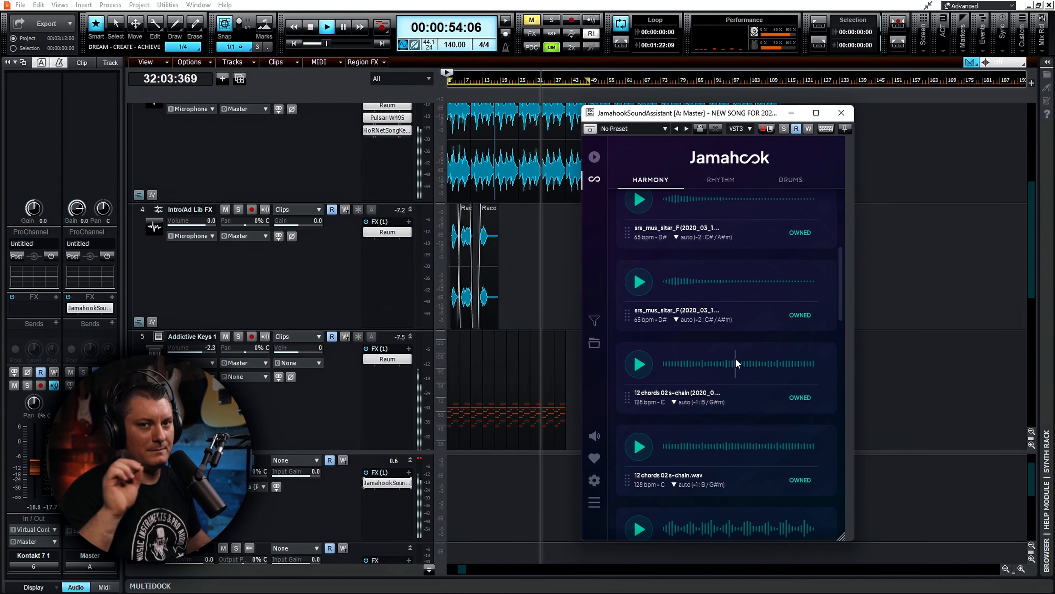
left_click(641, 366)
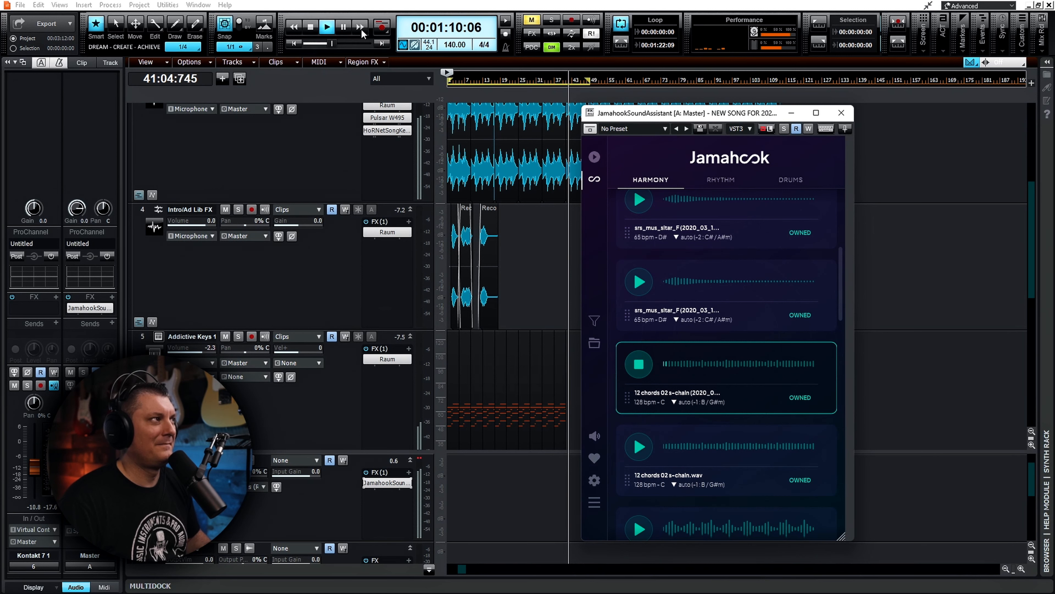
left_click(310, 28)
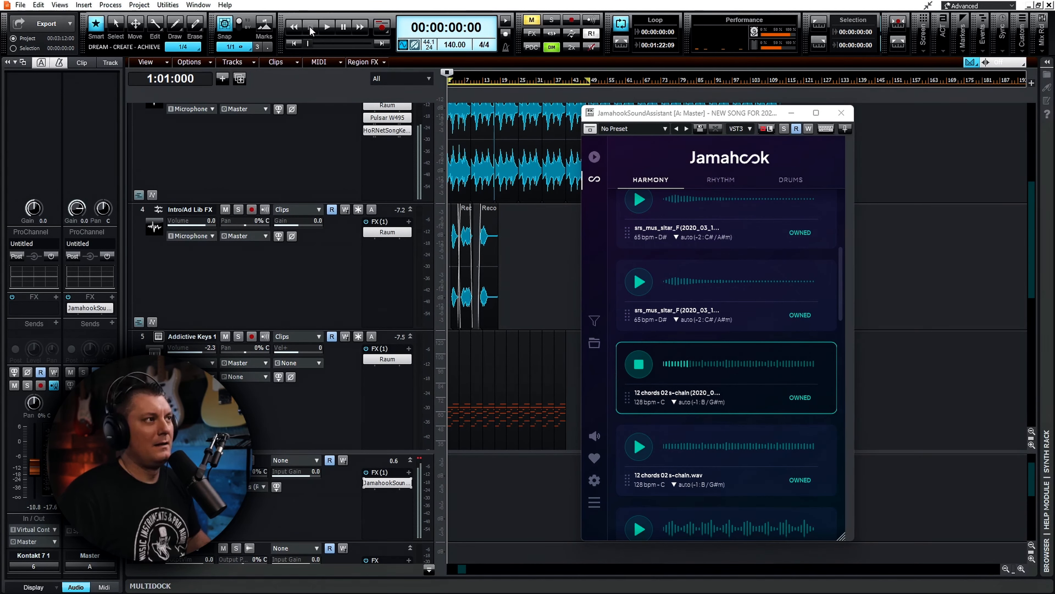
left_click(648, 363)
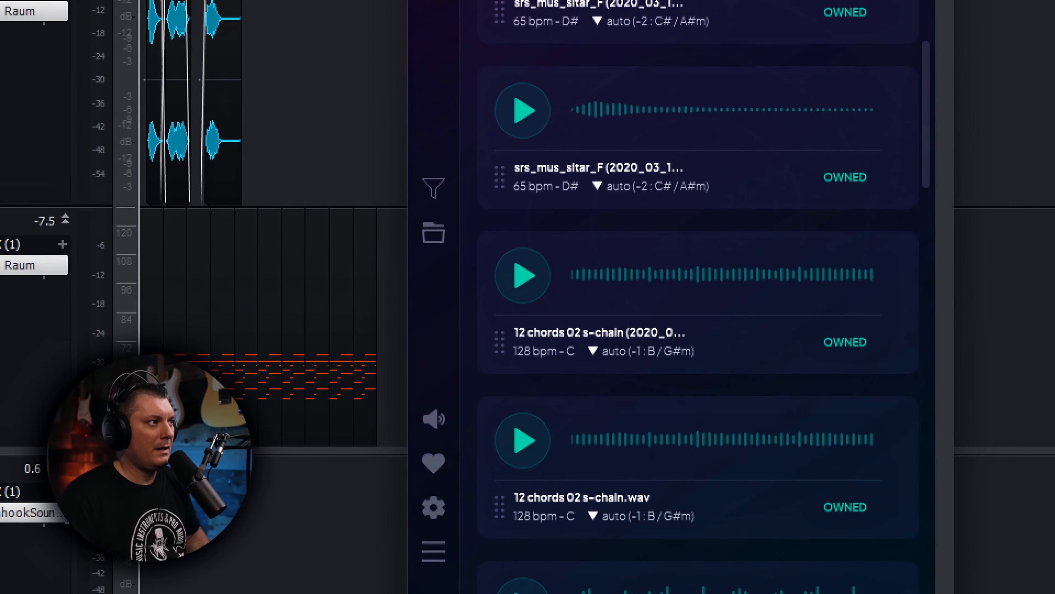
mouse_move(642, 368)
left_mouse_down()
mouse_move(664, 367)
mouse_move(663, 322)
mouse_move(599, 376)
mouse_move(698, 371)
left_mouse_up()
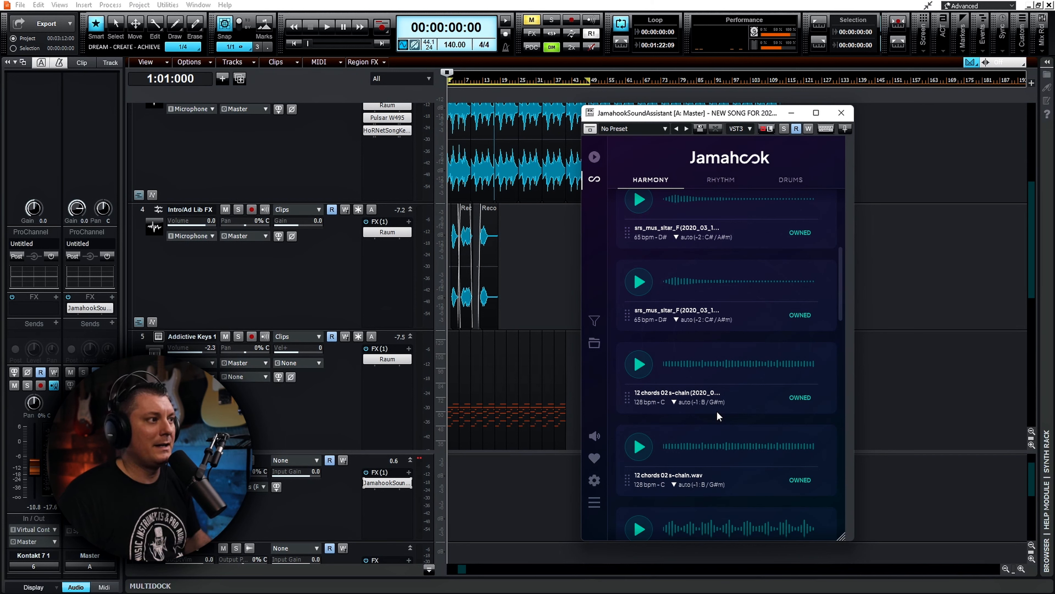
scroll(717, 413, "down", 1)
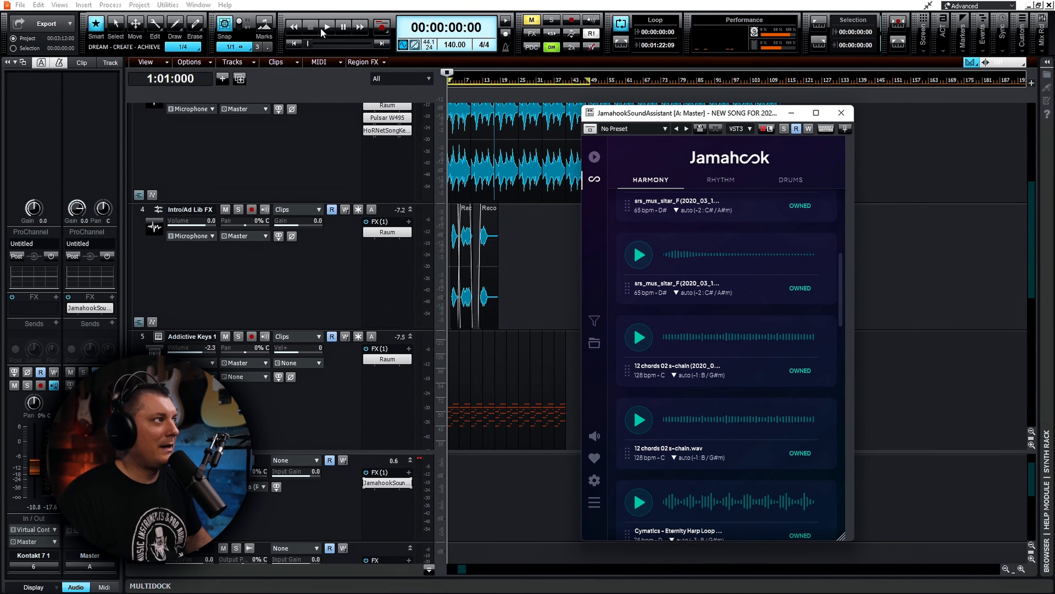
Load the Rhythm matches and audition WORLD POP PROMO 07, EITHER OR ELECTRONICA PRO and Cymatics Drip Melody Loop 1 over the playing song.
left_click(732, 181)
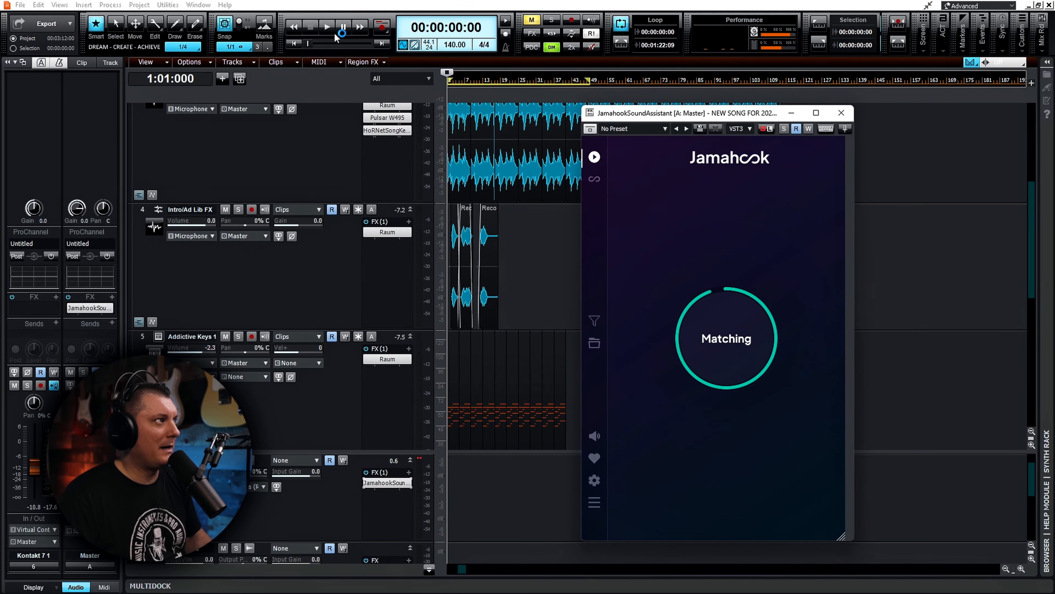
left_click(327, 26)
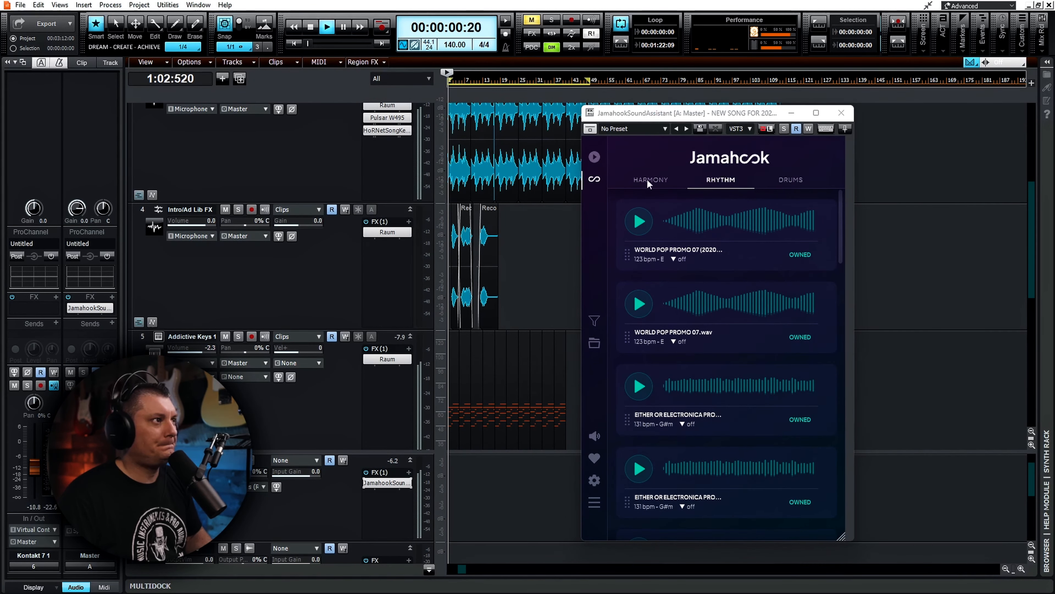
left_click(648, 222)
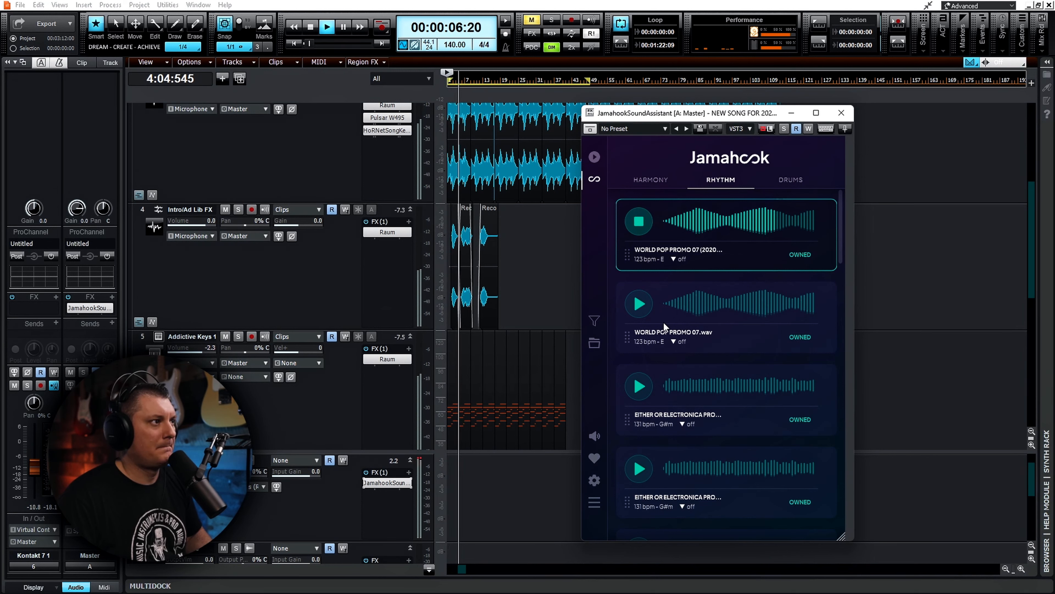
scroll(655, 382, "down", 2)
left_click(640, 337)
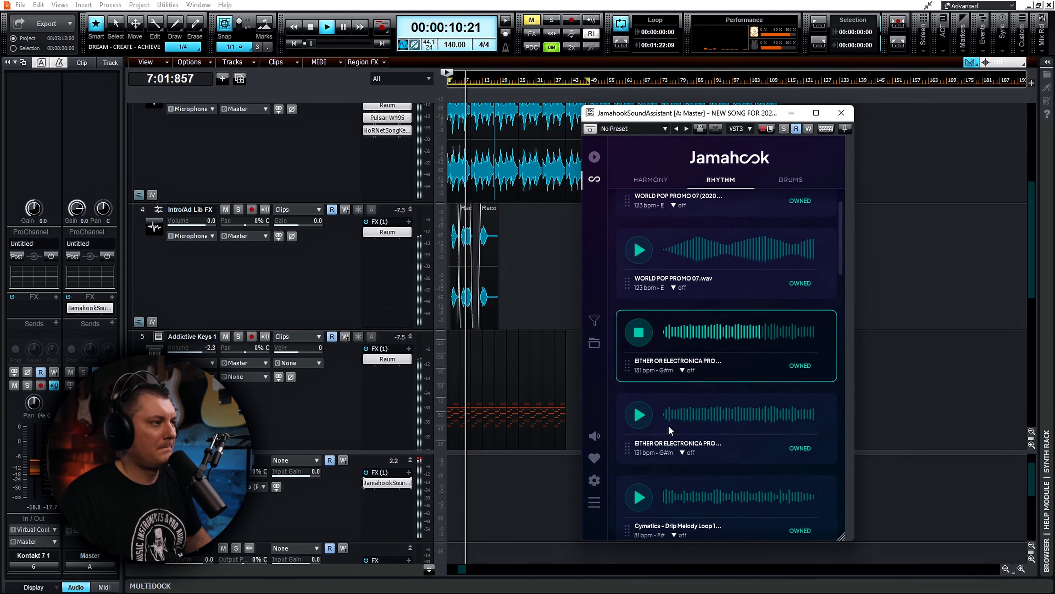
scroll(700, 427, "down", 5)
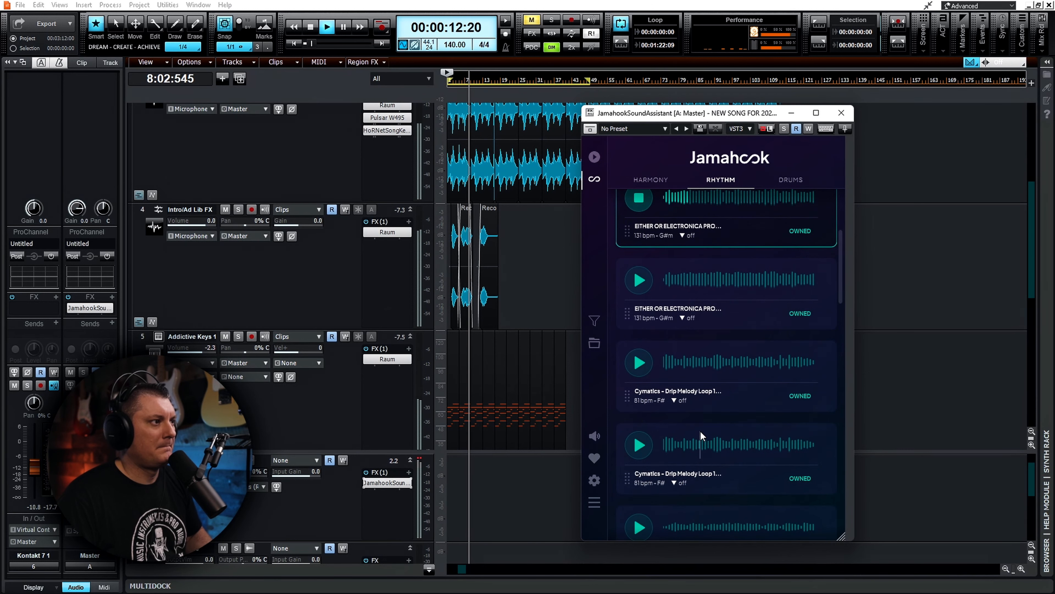
left_click(643, 345)
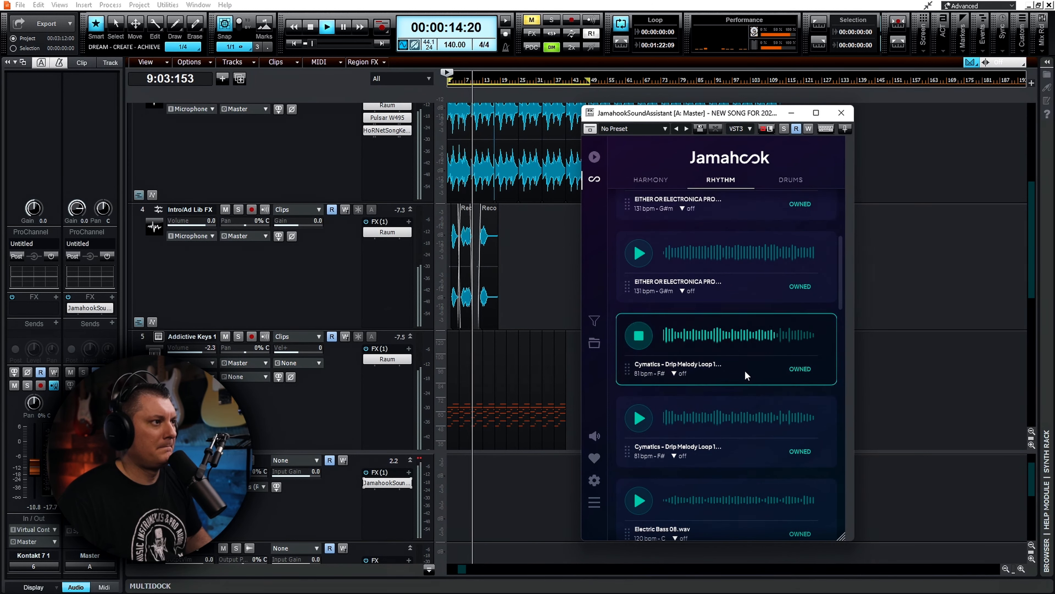
scroll(758, 388, "down", 2)
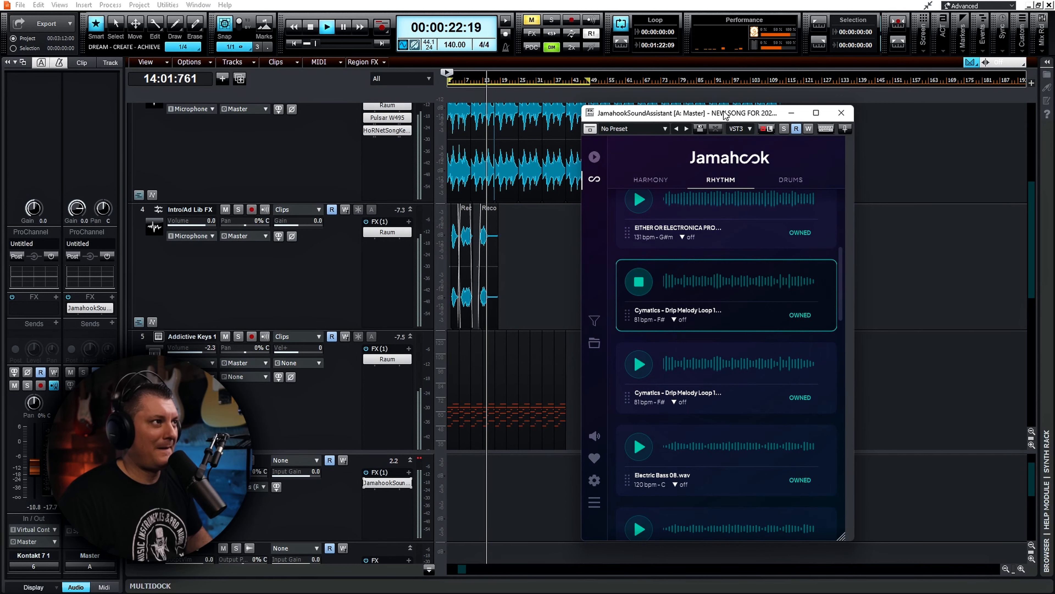
Move the Jamahook window clear of the timeline and stop both the song and the Drip Melody loop preview.
left_click_drag(726, 117, 851, 118)
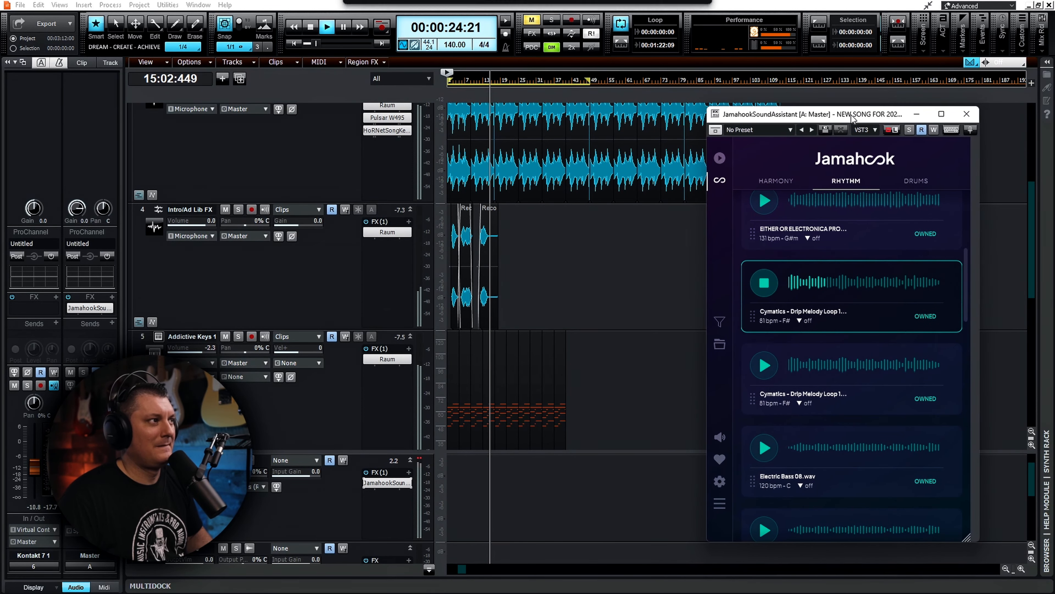
scroll(585, 254, "down", 5)
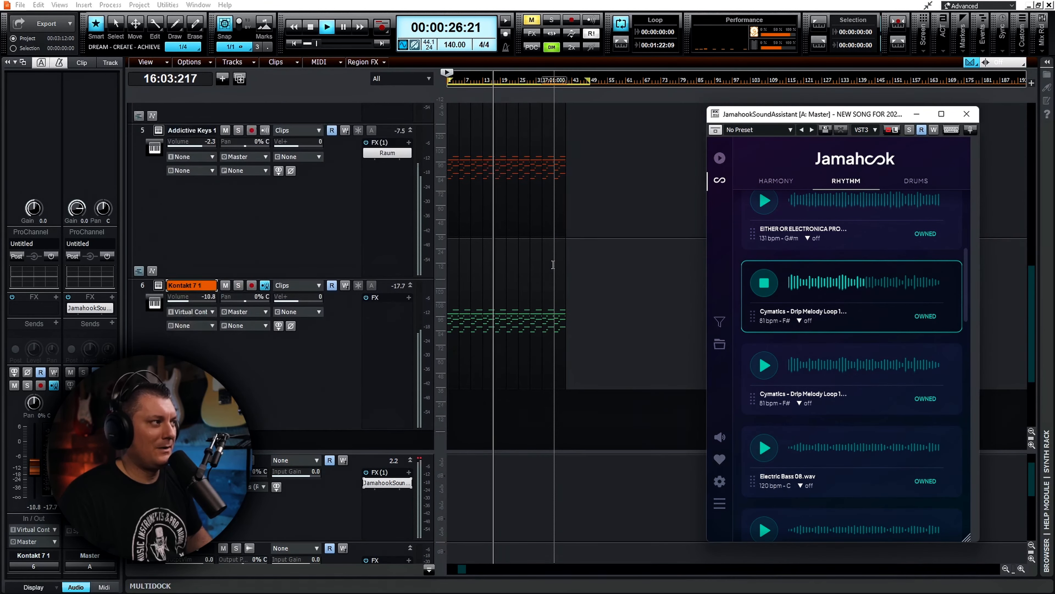
scroll(552, 264, "down", 1)
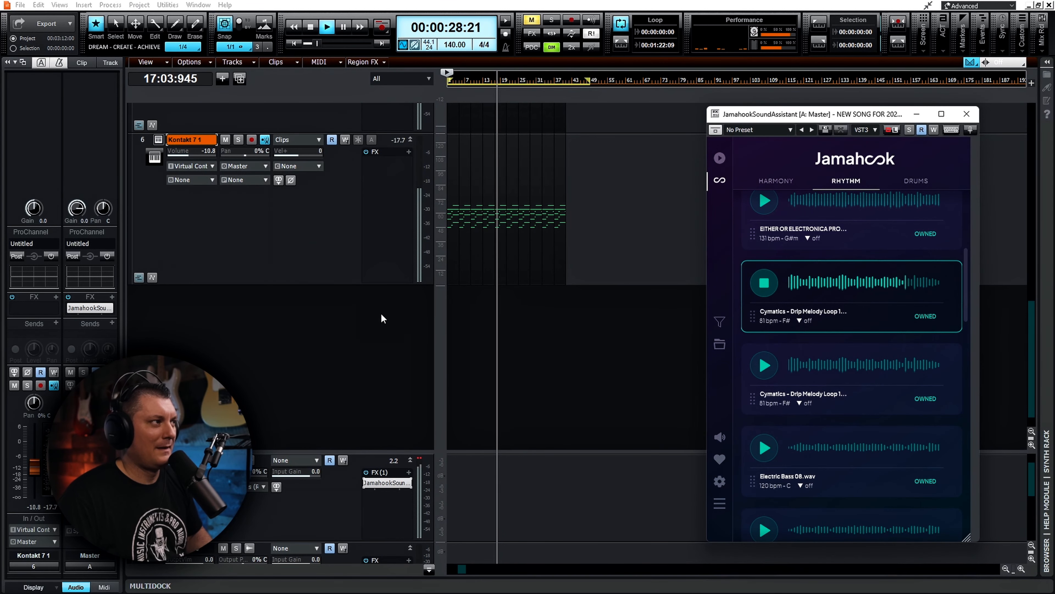
left_click(310, 26)
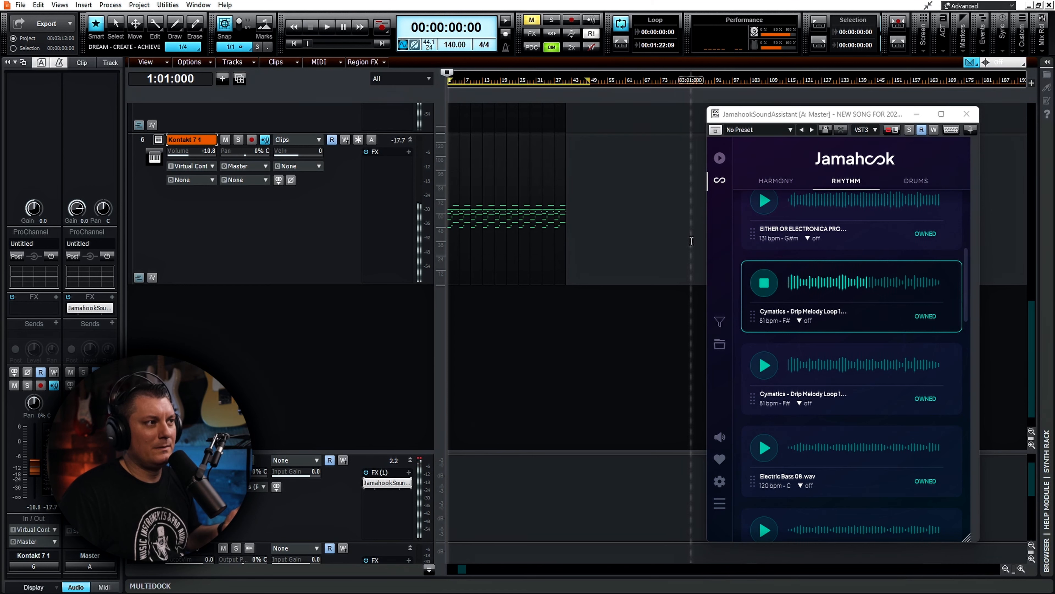
left_click(789, 288)
left_click(830, 288)
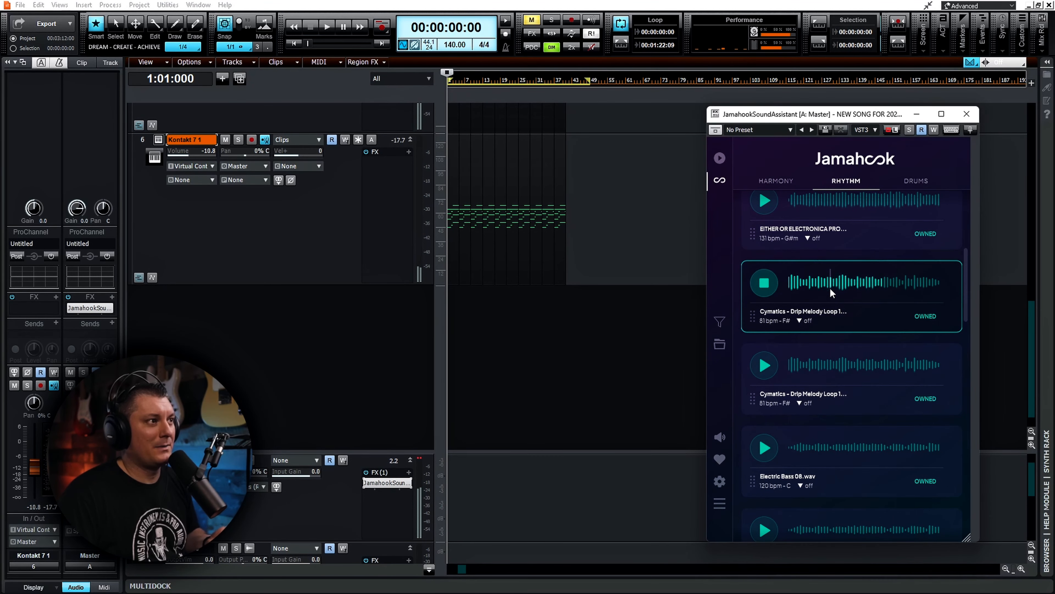
left_click(763, 284)
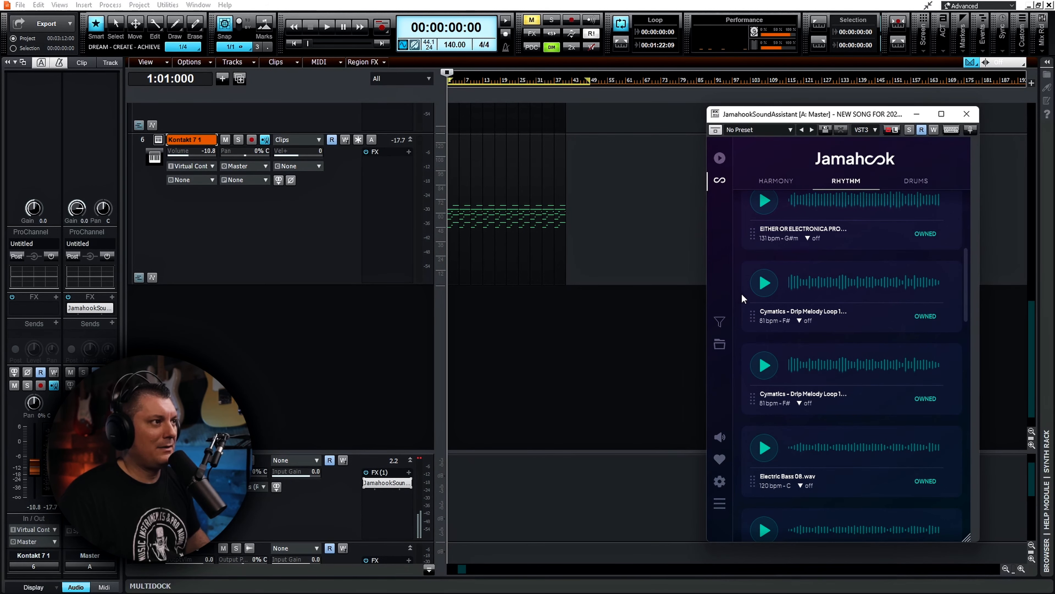
Place the auditioned Cymatics Drip Melody loop on a new track below Kontakt 7 1 and enlarge that track's height.
left_click_drag(750, 313, 516, 370)
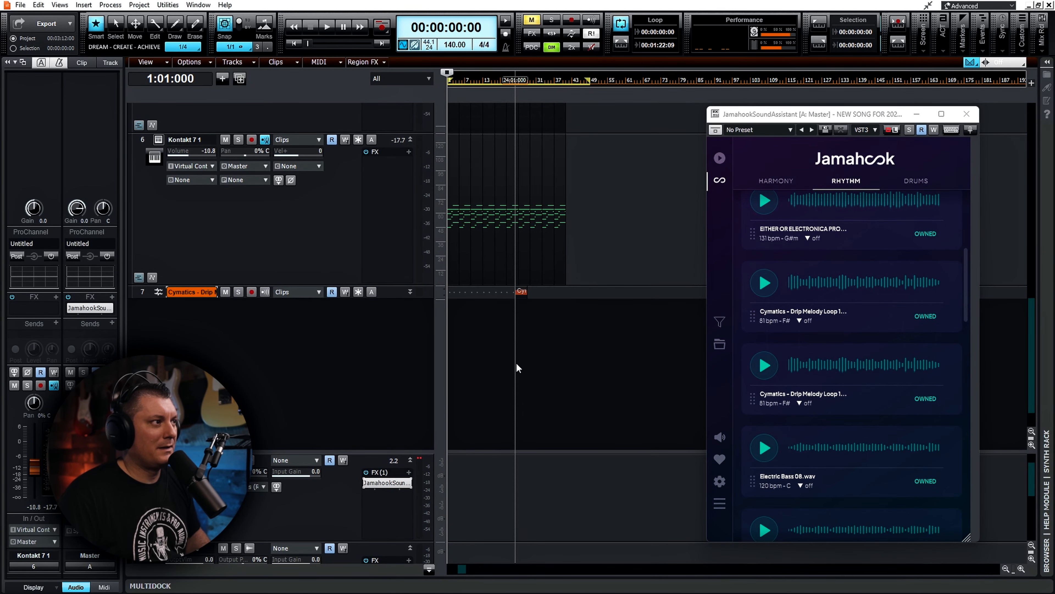
left_click_drag(273, 304, 279, 371)
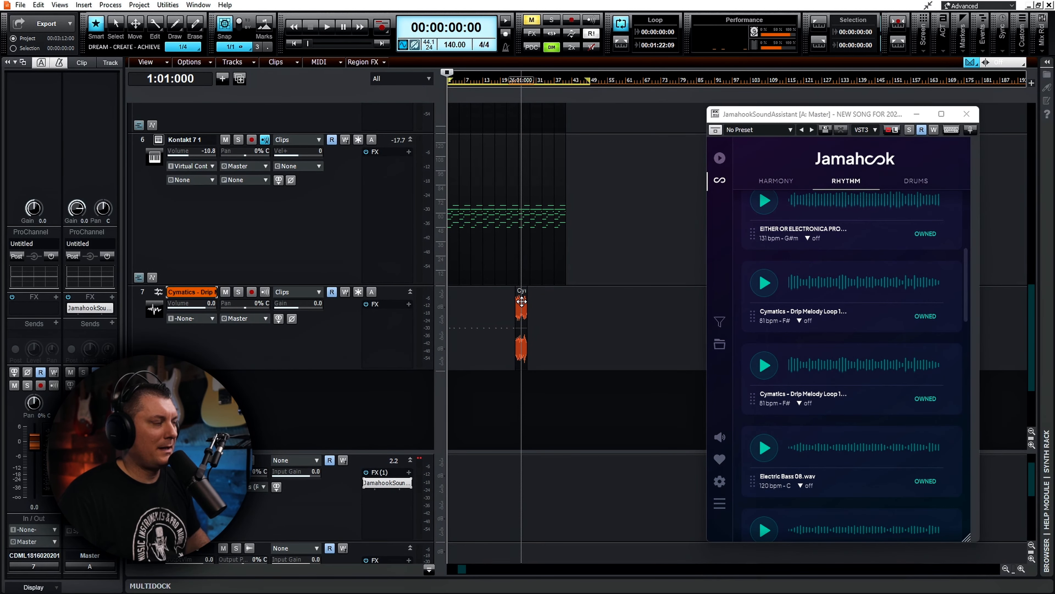
Move the Cymatics Drip Melody clip to the very start of the timeline on its track.
scroll(530, 300, "up", 3)
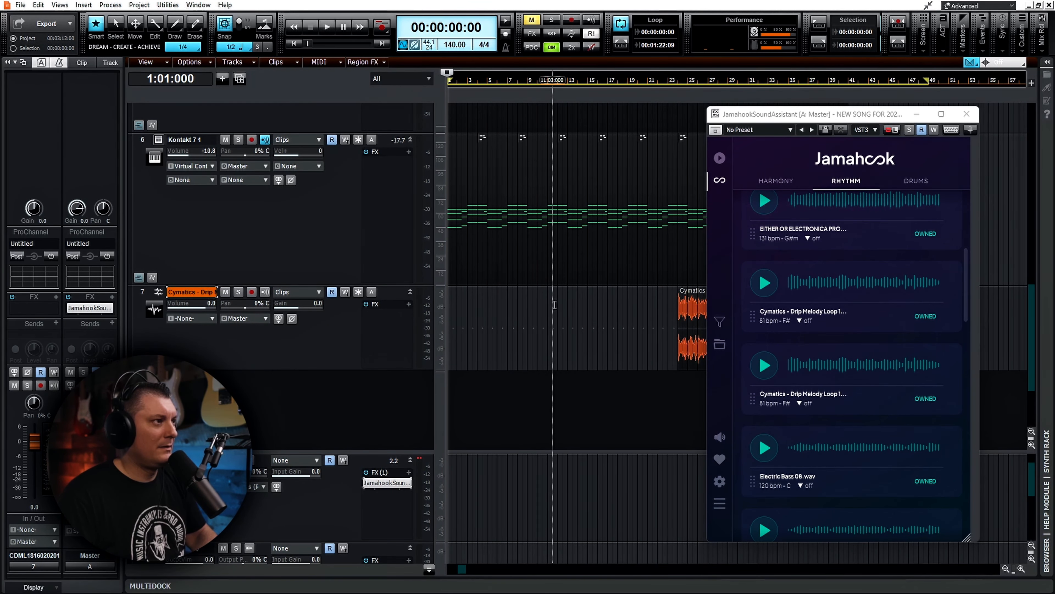
scroll(673, 325, "right", 5)
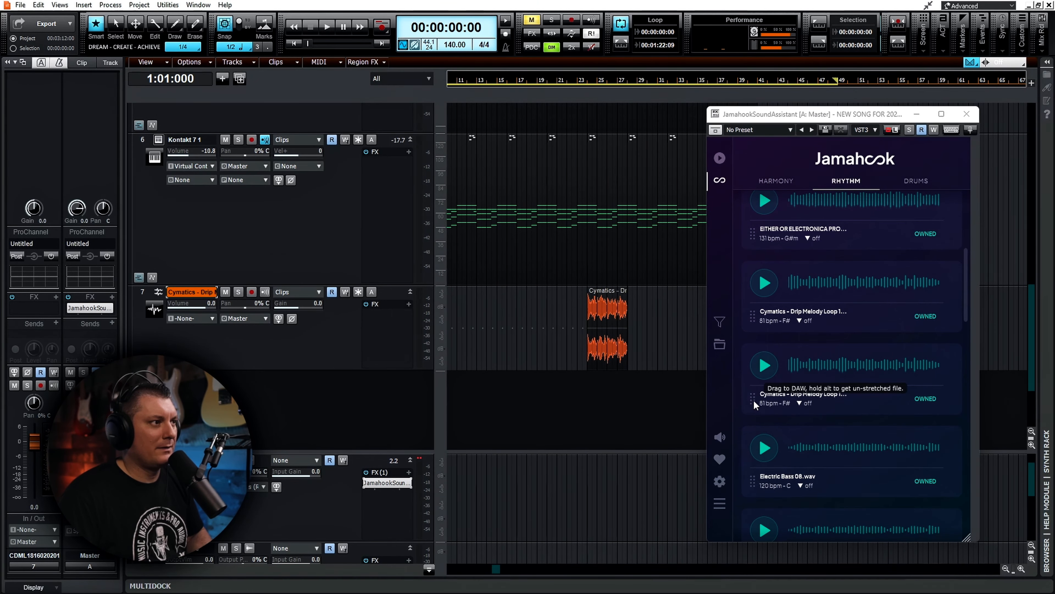
left_click_drag(752, 401, 462, 313)
left_click_drag(482, 572, 457, 573)
left_click_drag(513, 292, 453, 296)
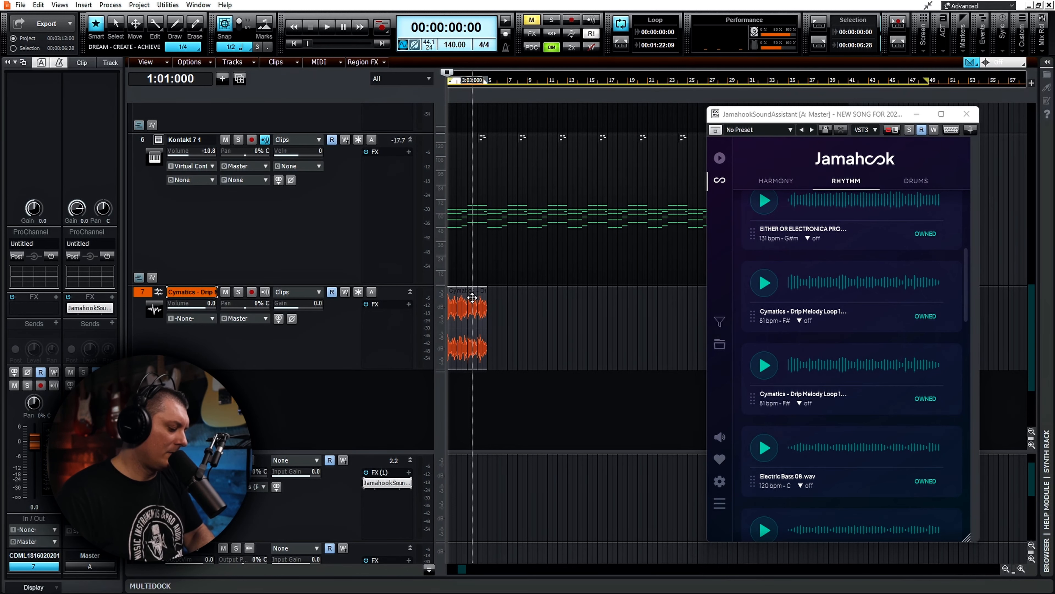
Duplicate the Cymatics Drip Melody clip repeatedly so the copies run back to back up to bar 29.
key("ctrl+d")
key("ctrl+d")
key("ctrl+d")
key("ctrl+d")
key("ctrl+d")
key("ctrl+d")
key("ctrl+d")
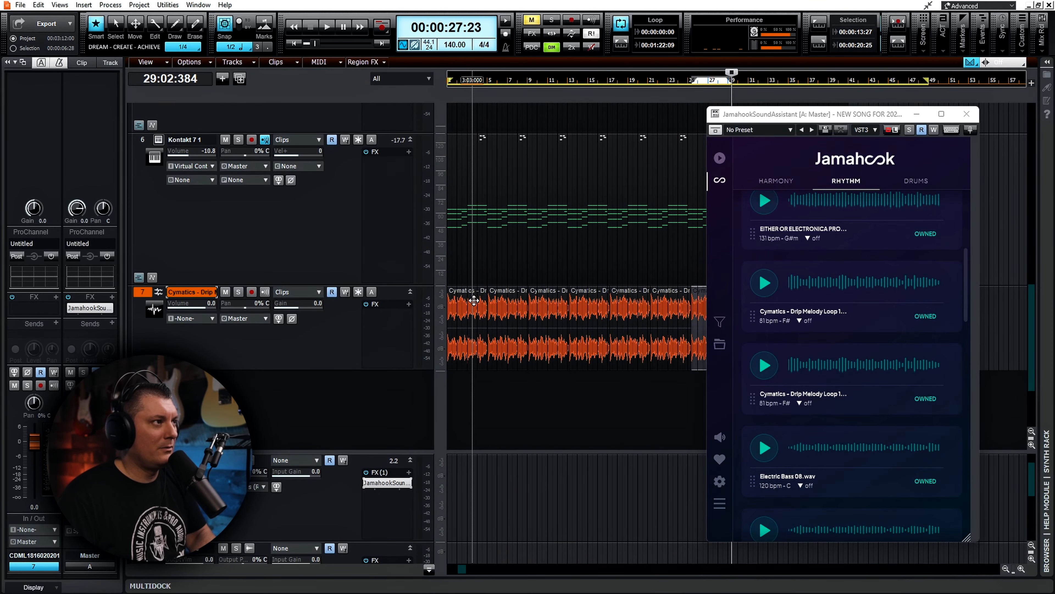
Add another copy of the Cymatics Drip Melody clip up to bar 33, and listen to the song with it from the start.
key("ctrl+s")
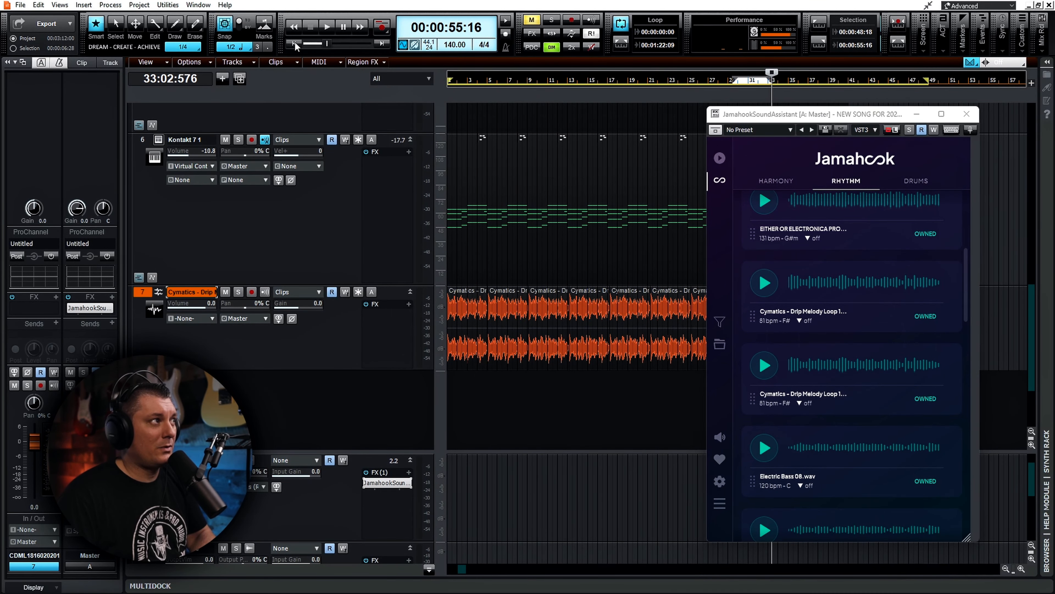
left_click(296, 42)
left_click(327, 28)
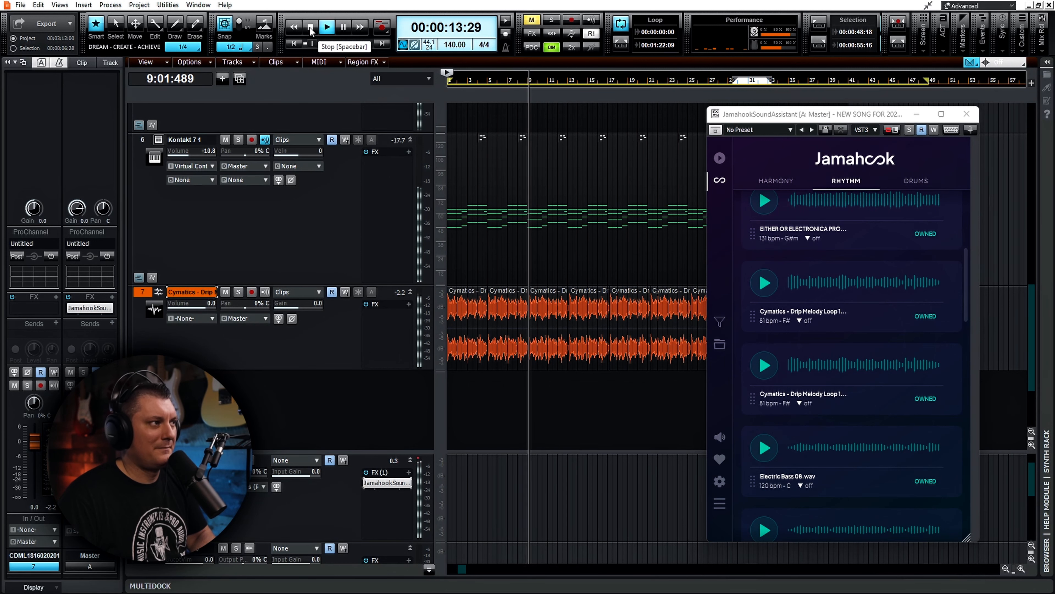
left_click(310, 28)
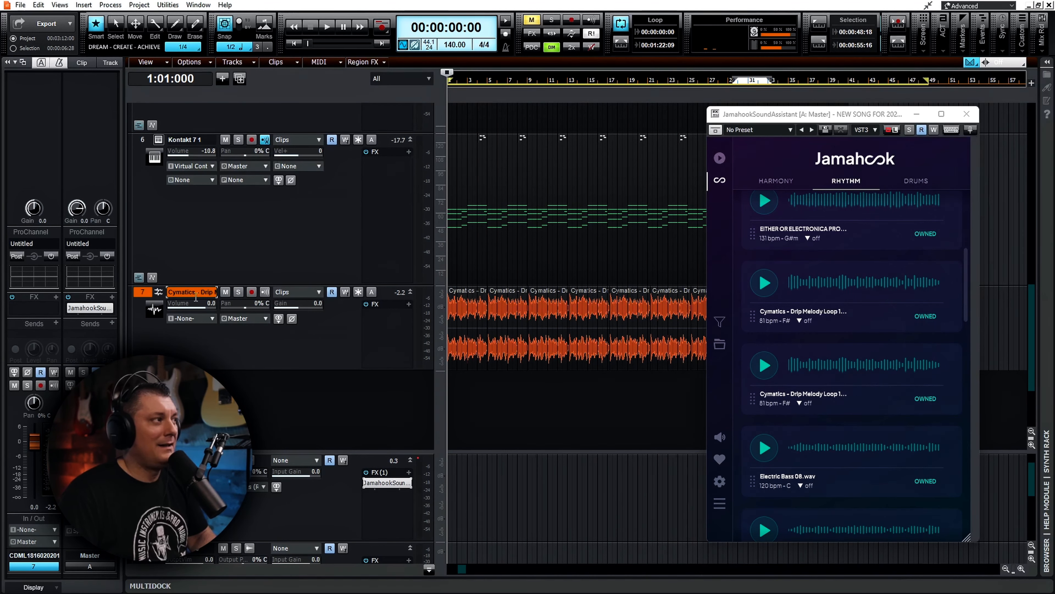
Delete the whole Cymatics Drip Melody track with all its clips from the project.
left_click(142, 291)
left_click(141, 294)
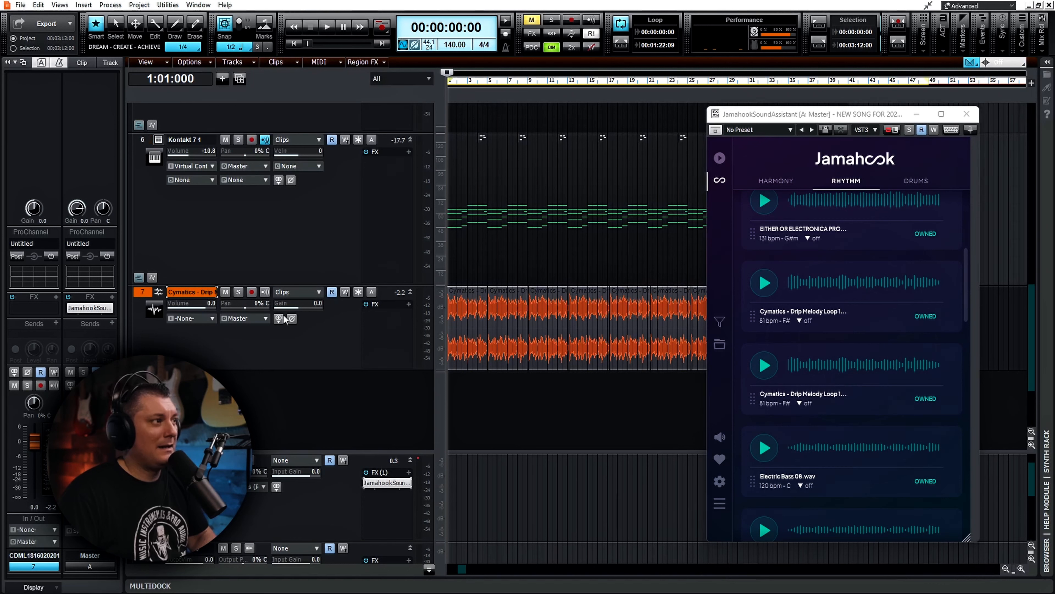
right_click(351, 334)
left_click(389, 166)
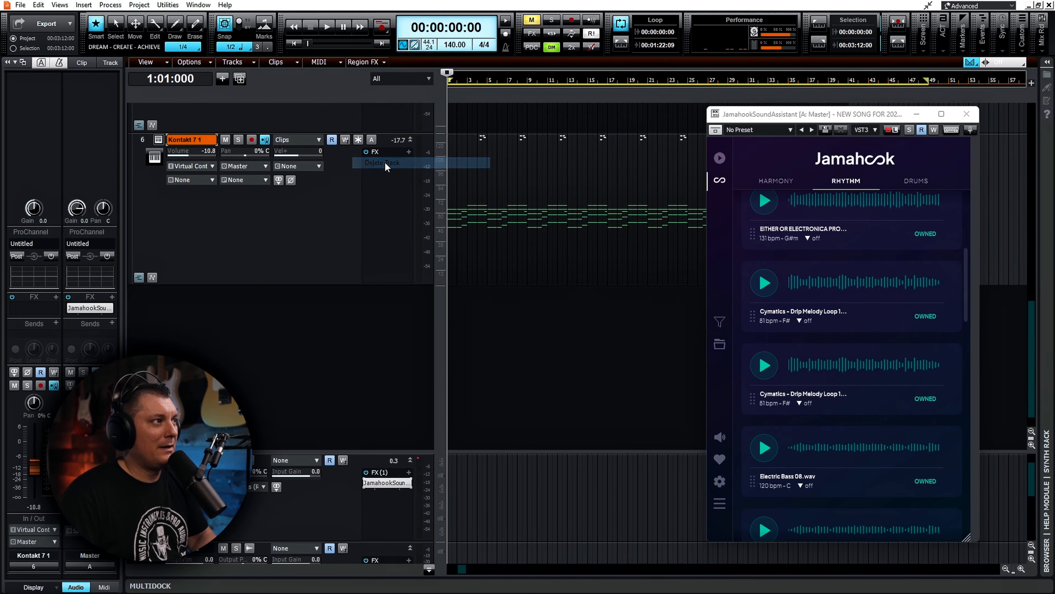
Show Jamahook's drum matches and audition the 10-dt kick 03 and AURAL EcPROMO 06 loops against the playing song.
left_click(910, 183)
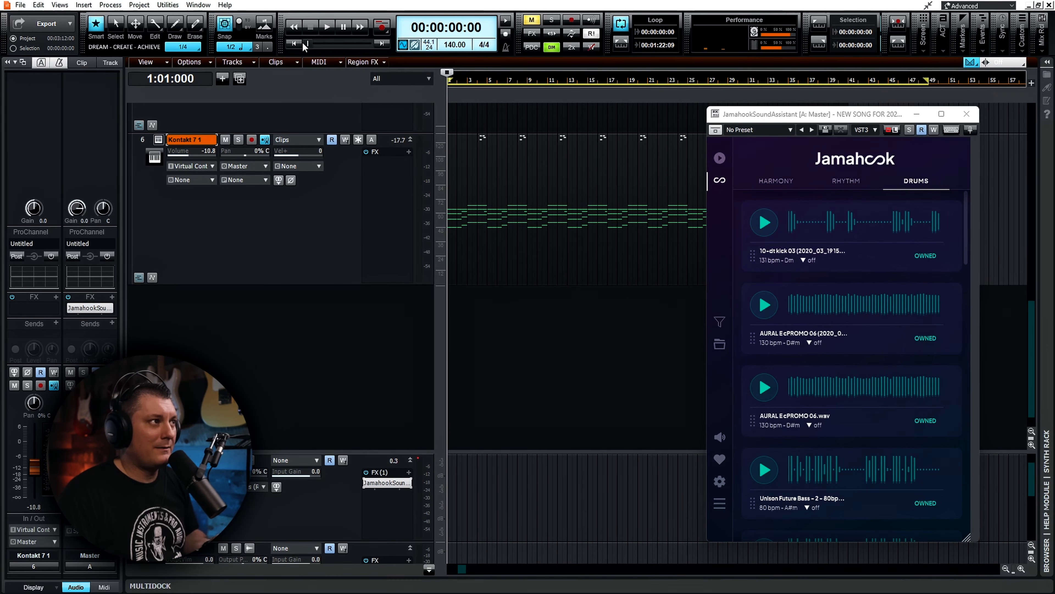
scroll(521, 270, "up", 3)
scroll(521, 270, "up", 5)
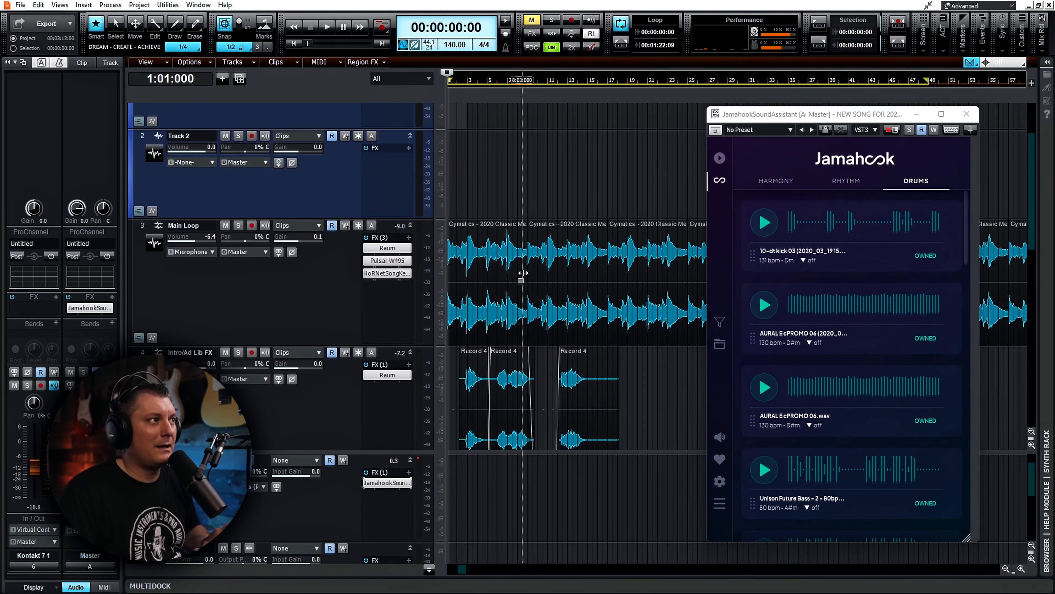
scroll(522, 271, "down", 5)
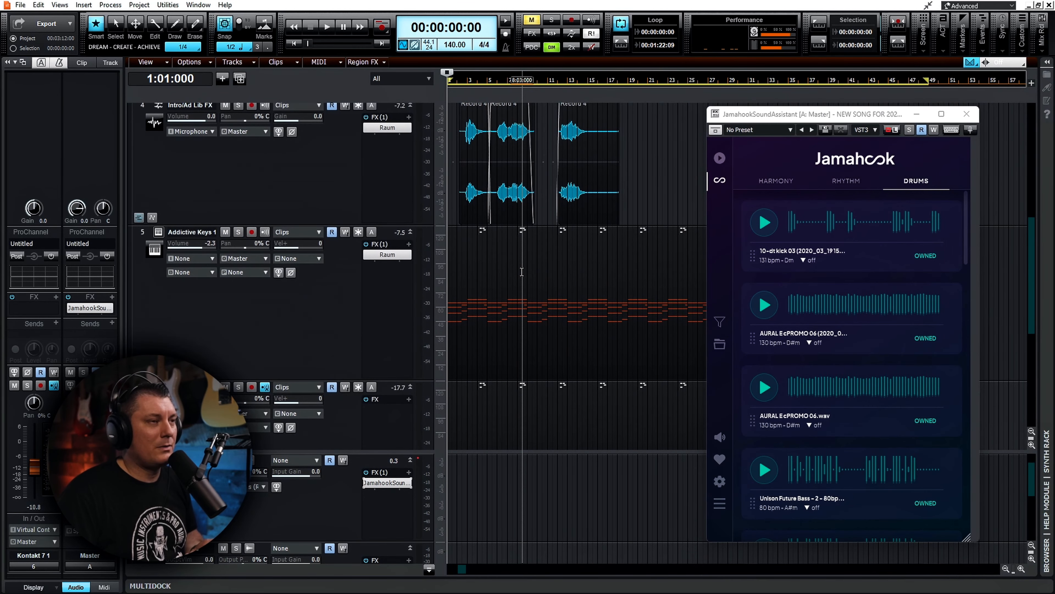
scroll(522, 271, "up", 1)
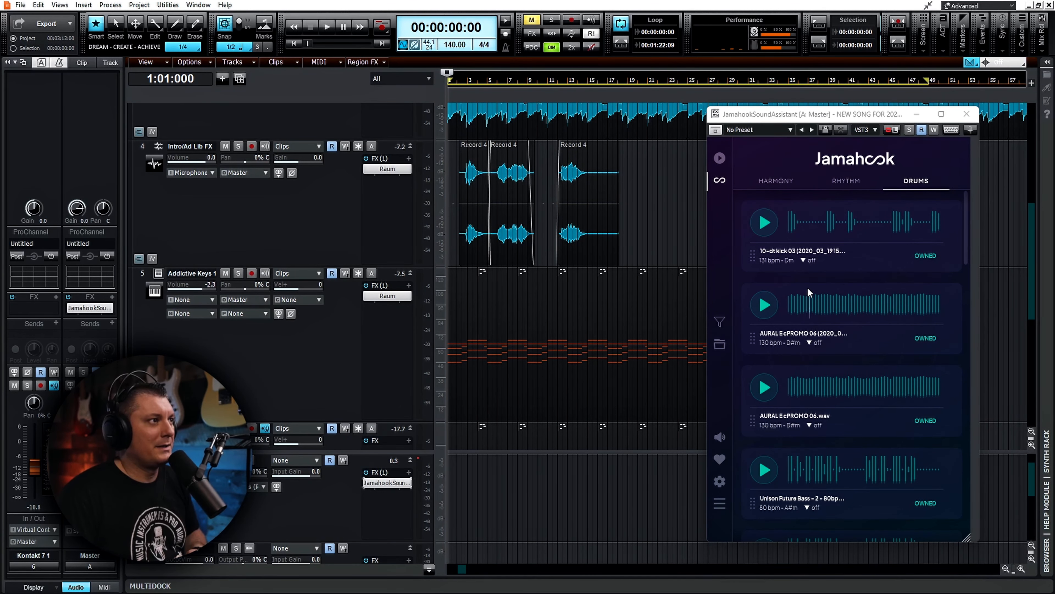
left_click(326, 27)
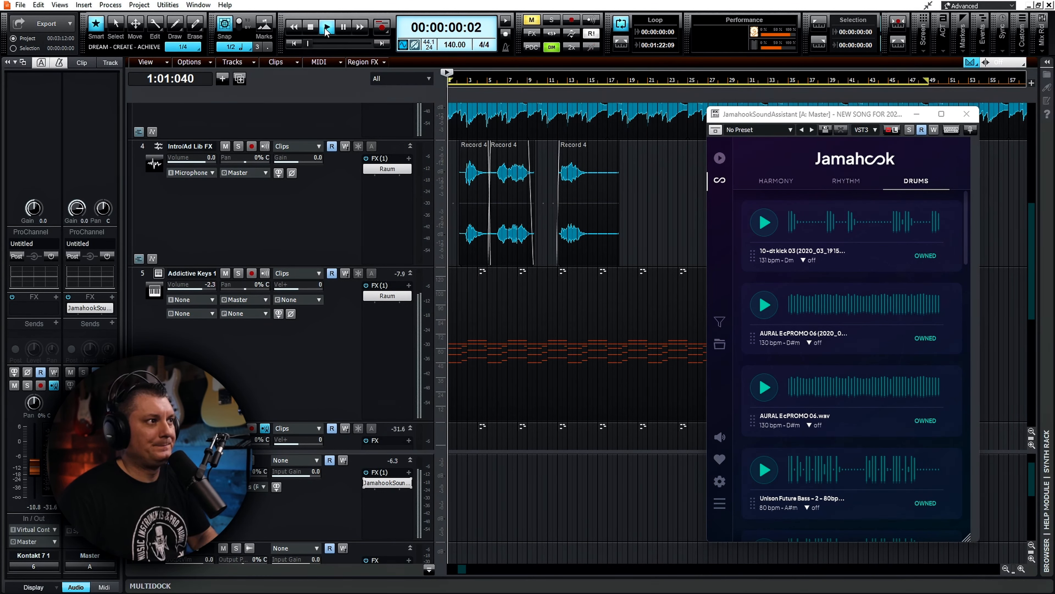
left_click(764, 223)
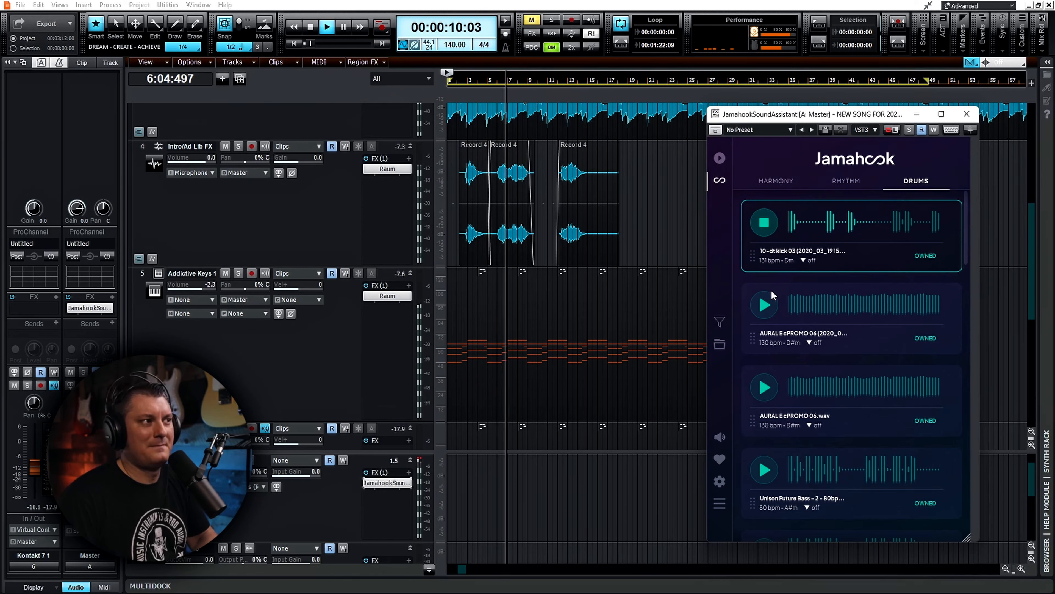
left_click(765, 305)
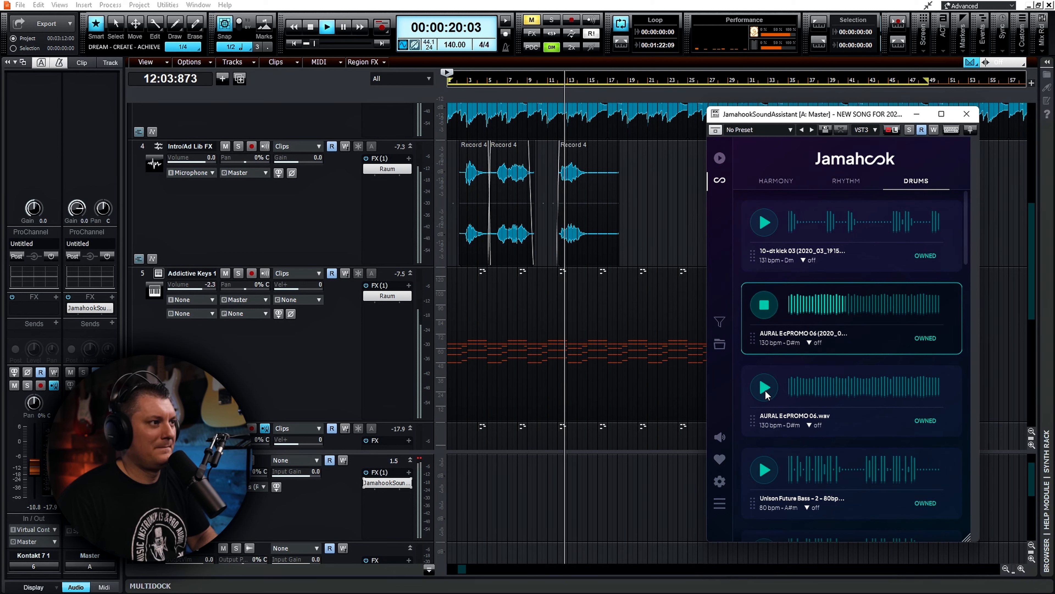
Audition the Unison Future Bass - 2 and Unison R&B - 3 drum loops while the song plays.
scroll(794, 396, "down", 3)
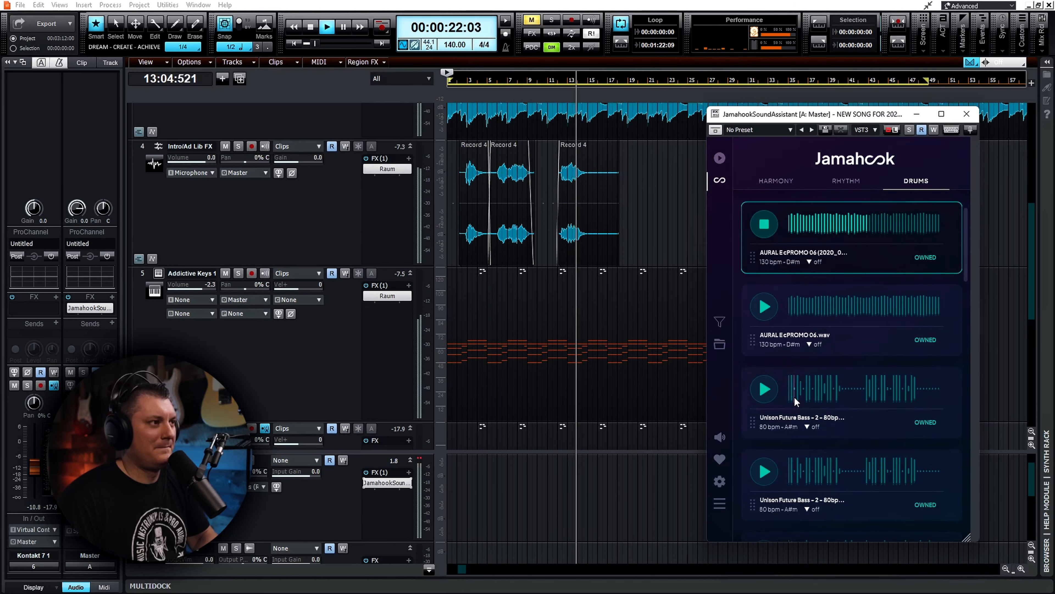
left_click(763, 308)
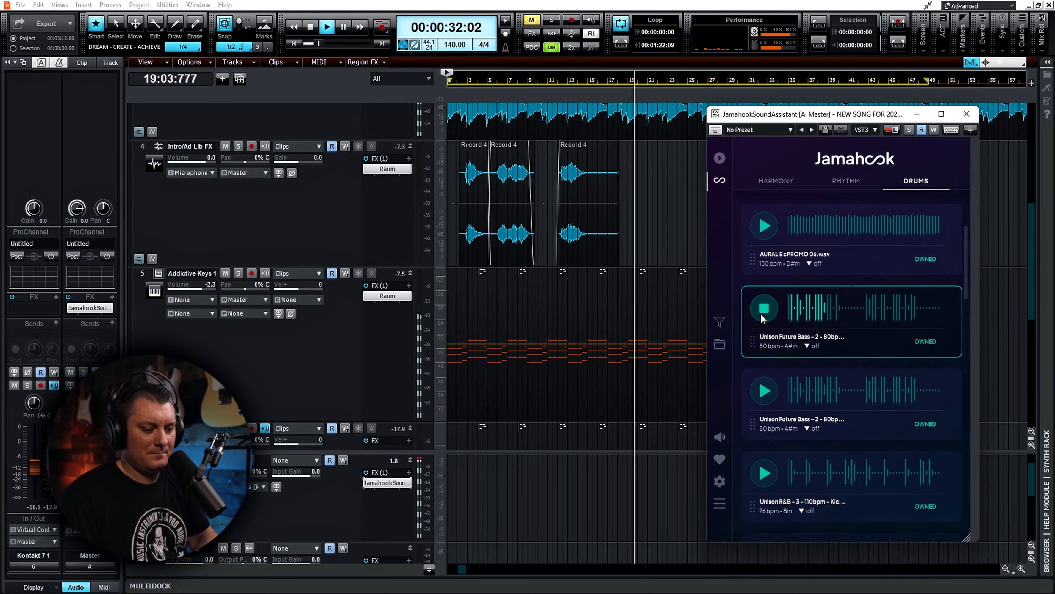
scroll(792, 356, "down", 1)
scroll(783, 429, "down", 2)
left_click(767, 395)
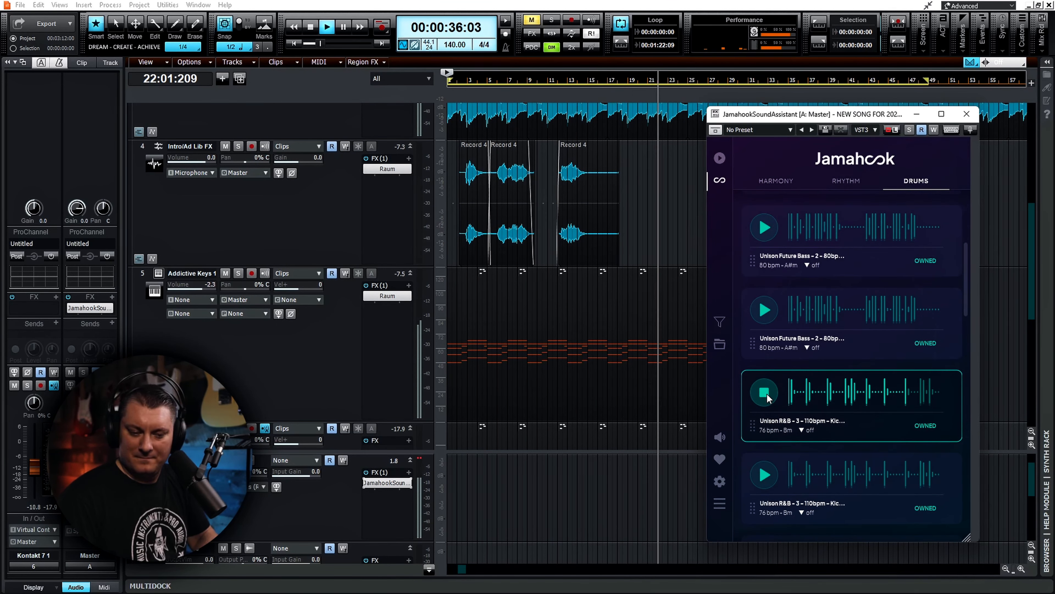
Audition the Cymatics WRLD Hihat Loop and the second Unison Reggae - 10 drum loop along with the song.
scroll(830, 410, "down", 5)
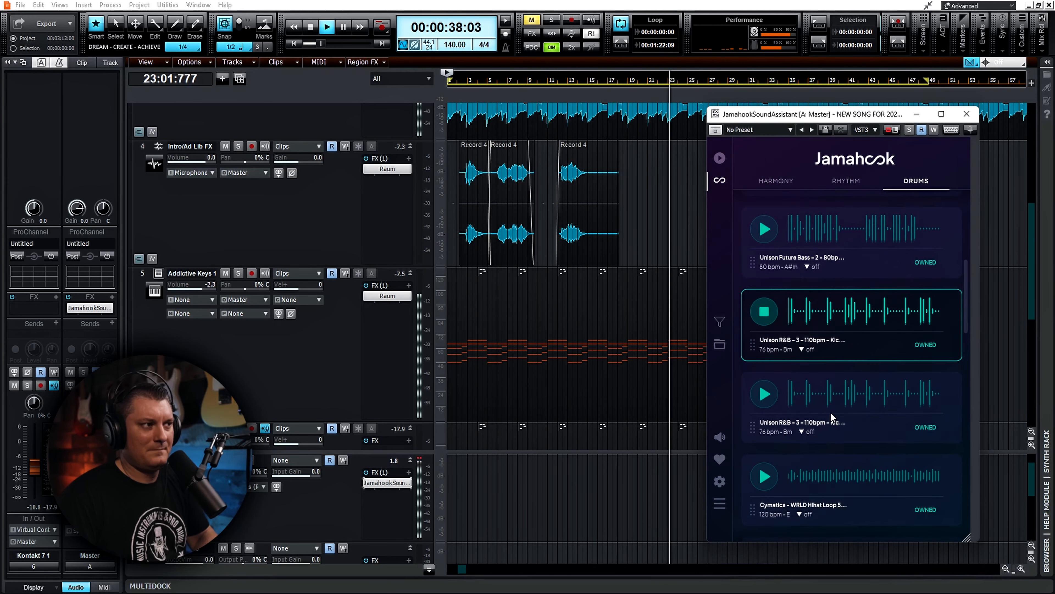
scroll(829, 411, "down", 5)
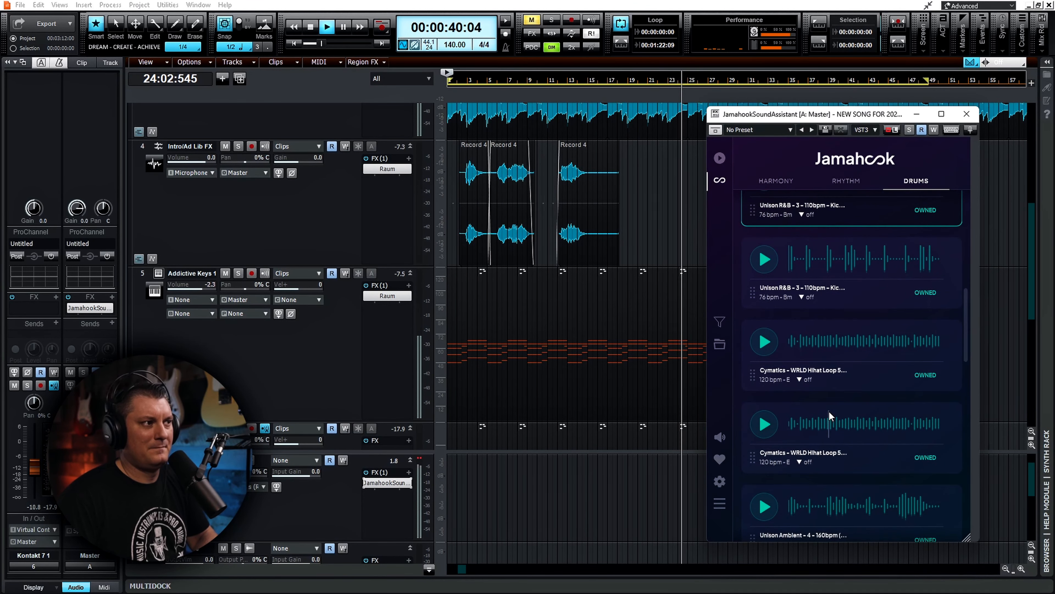
left_click(767, 374)
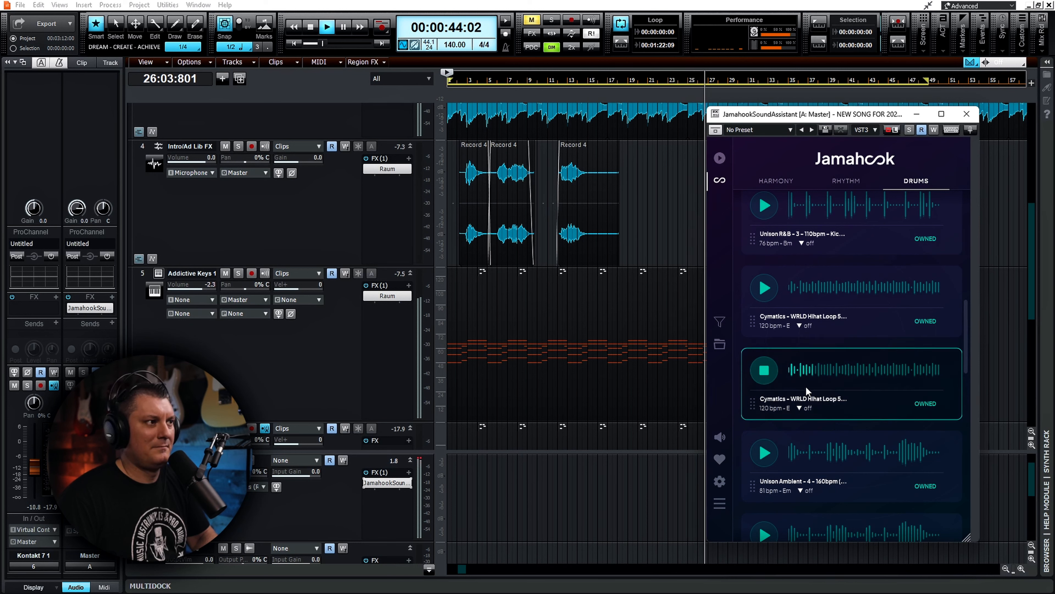
scroll(872, 406, "down", 8)
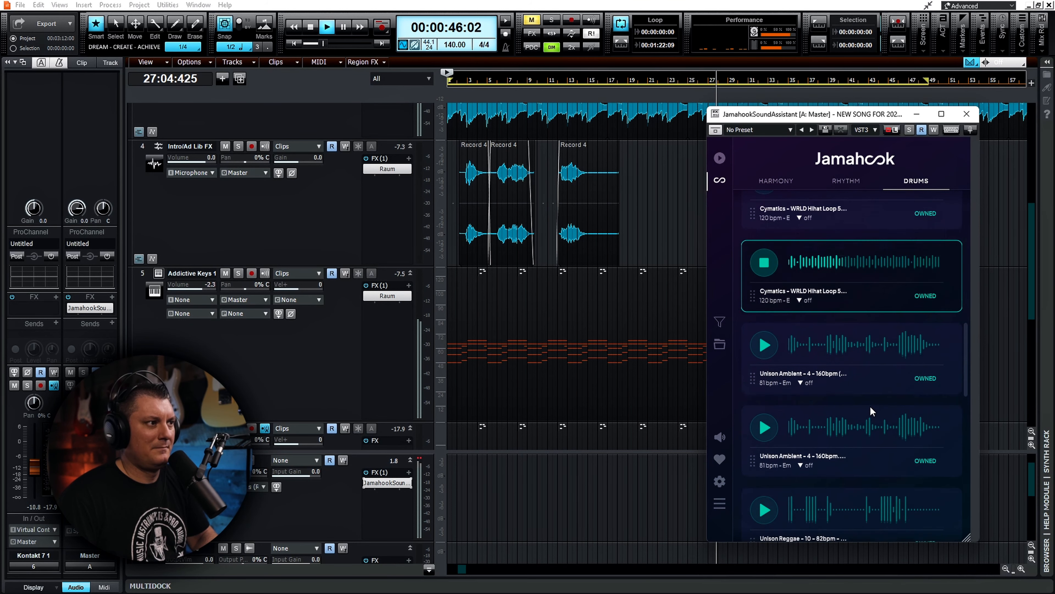
scroll(870, 406, "down", 7)
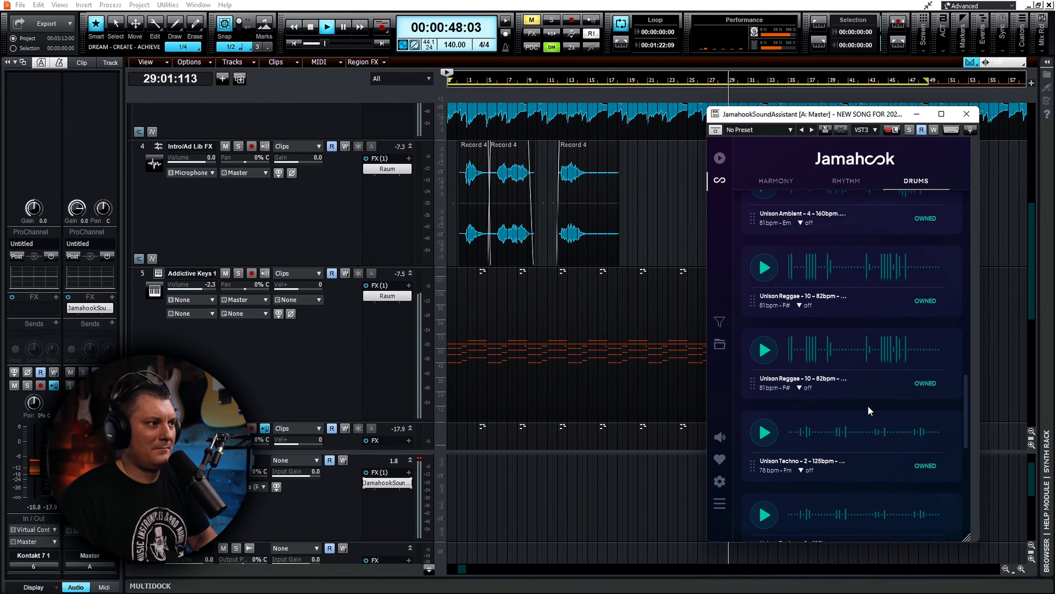
left_click(763, 296)
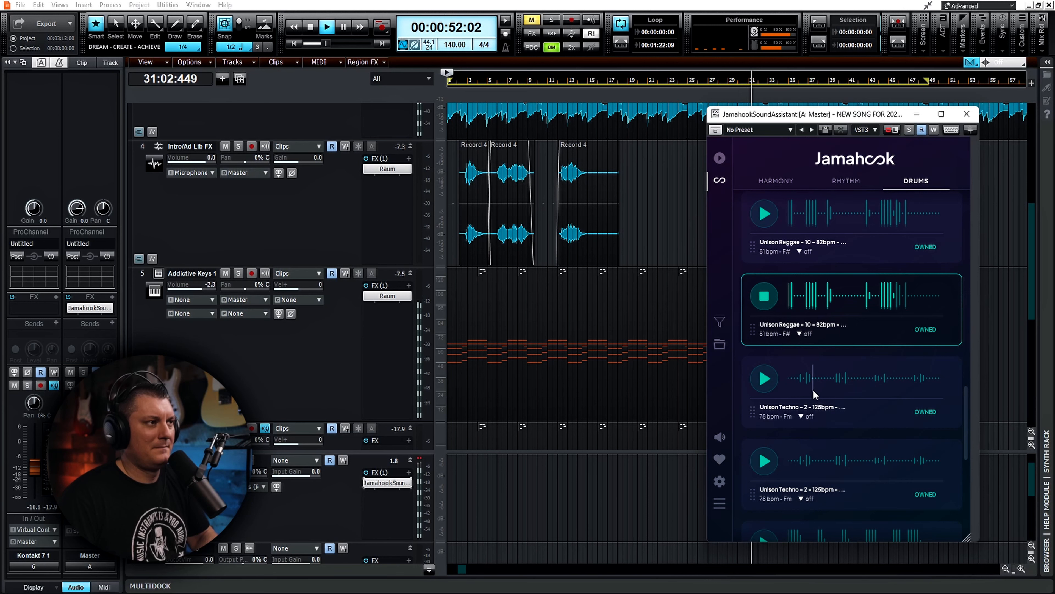
Audition the 140 Elements 32 - EDM loop at the end of the drum matches and stop the song.
scroll(813, 393, "down", 7)
scroll(807, 405, "down", 4)
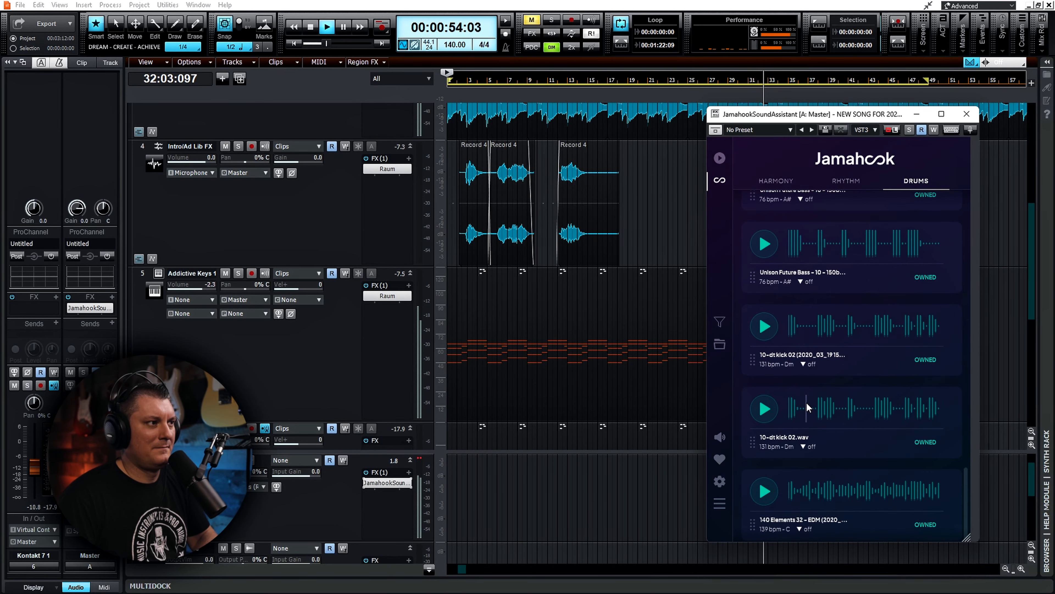
left_click(767, 490)
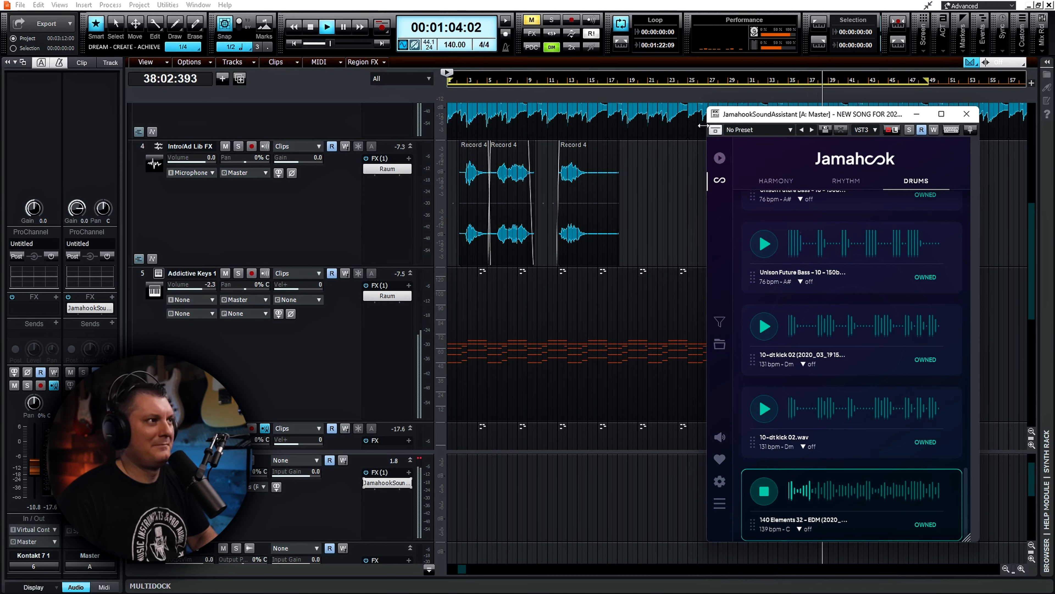
left_click(314, 27)
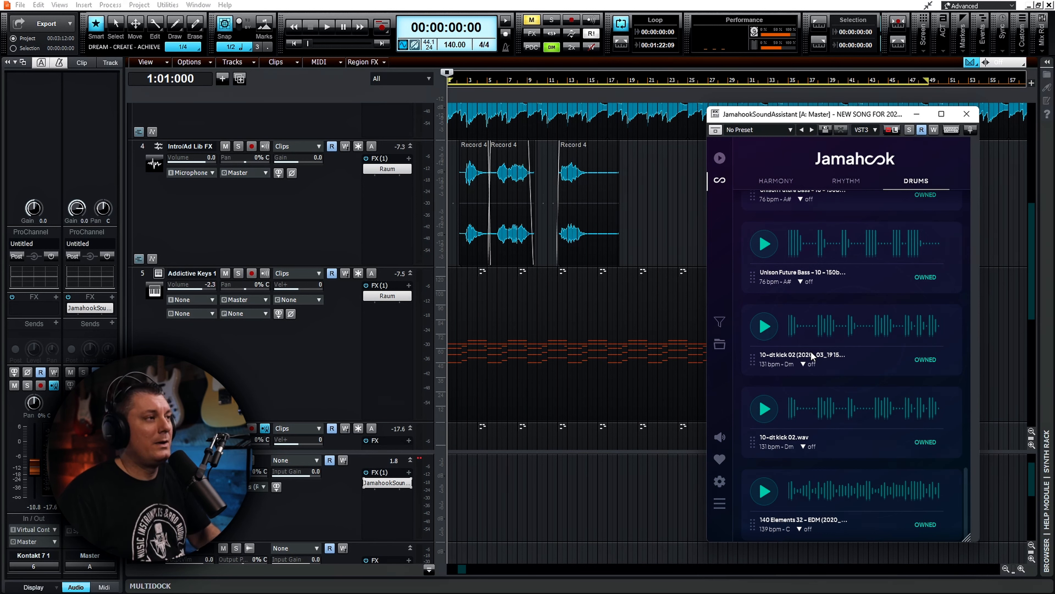
Switch the Jamahook match source to Cloud Matches and start the song playing from the beginning.
left_click(719, 346)
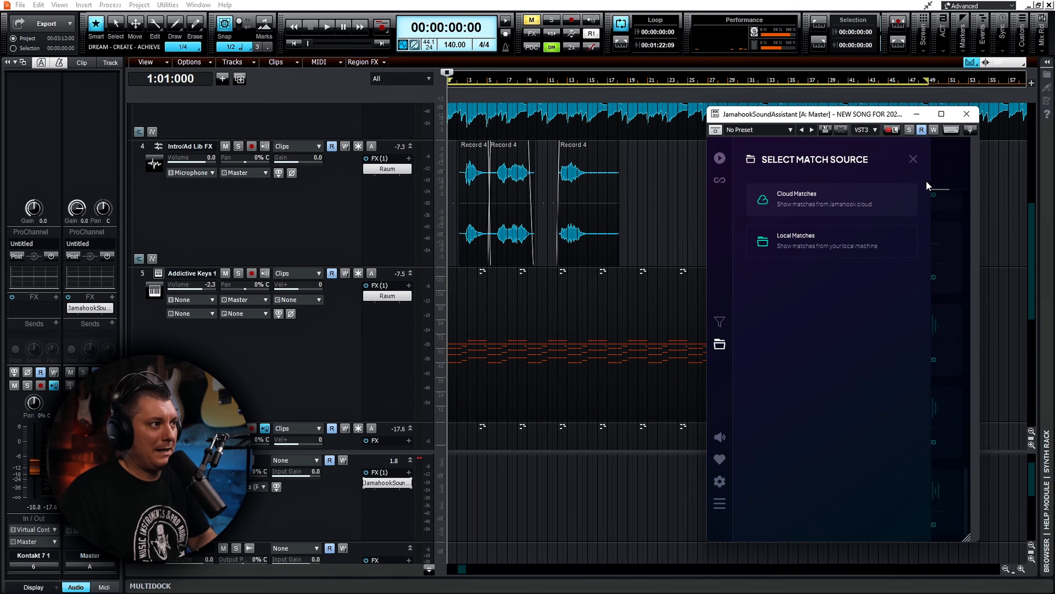
left_click(913, 161)
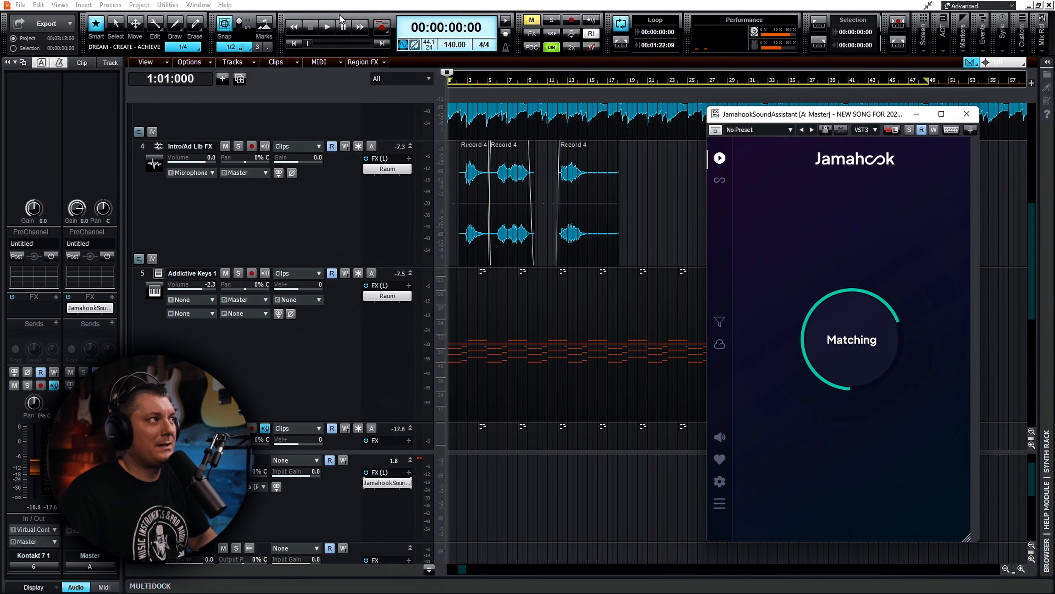
left_click(327, 26)
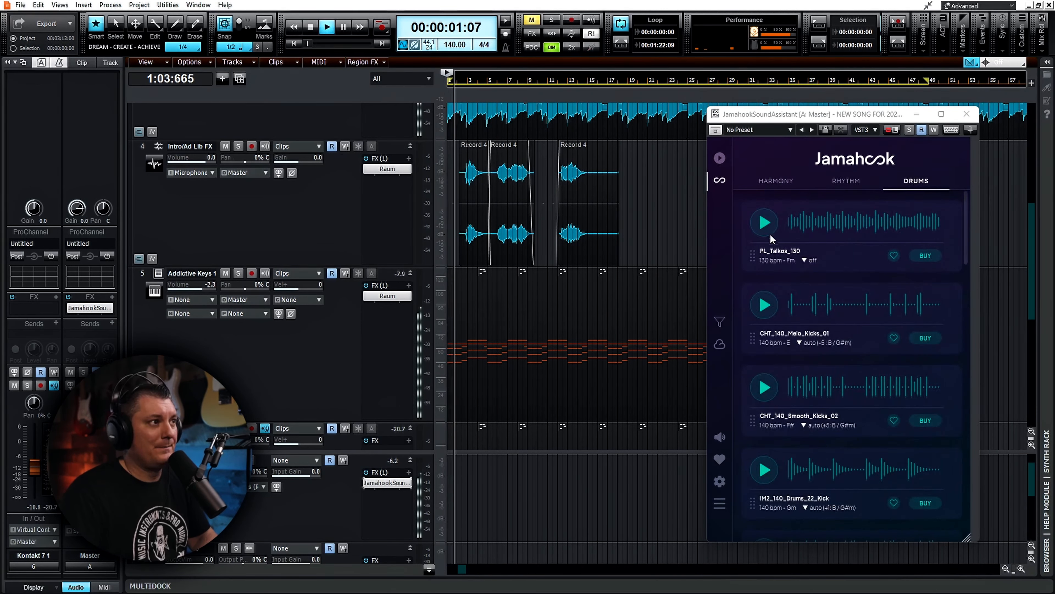
Show the cloud harmony matches and audition SOP_140_Cmaj_Synth_Dry, WHU_122_C_Background_39 and ETP_130_A_Synth_2 against the song.
left_click(772, 177)
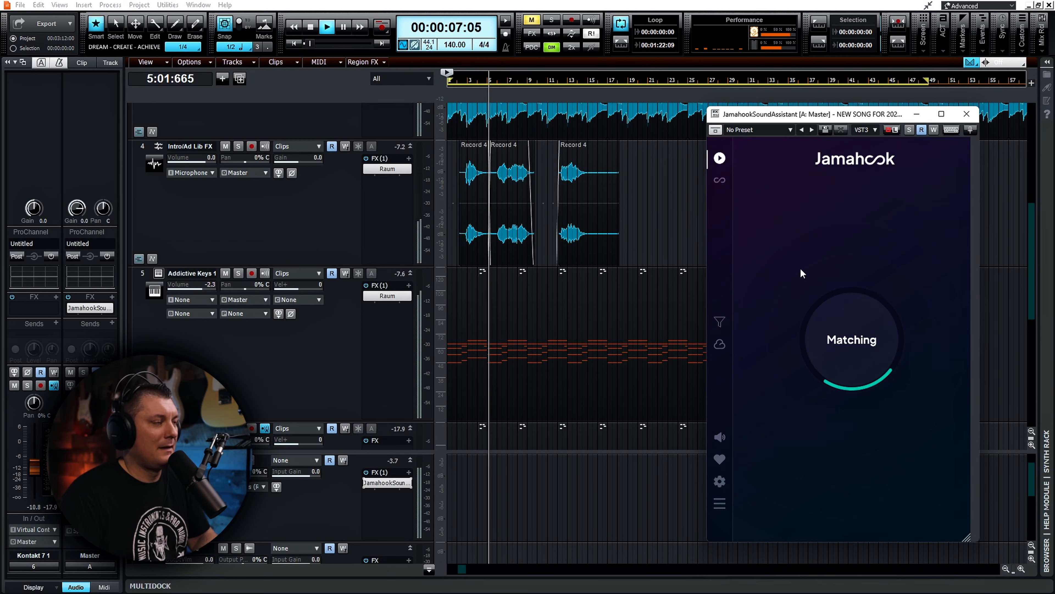
left_click(765, 222)
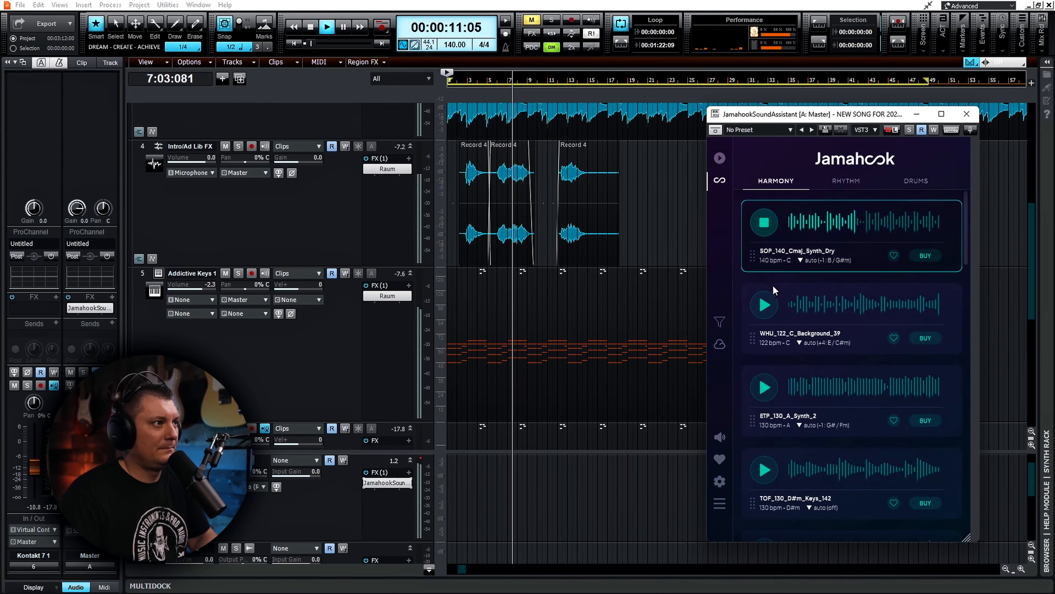
left_click(768, 304)
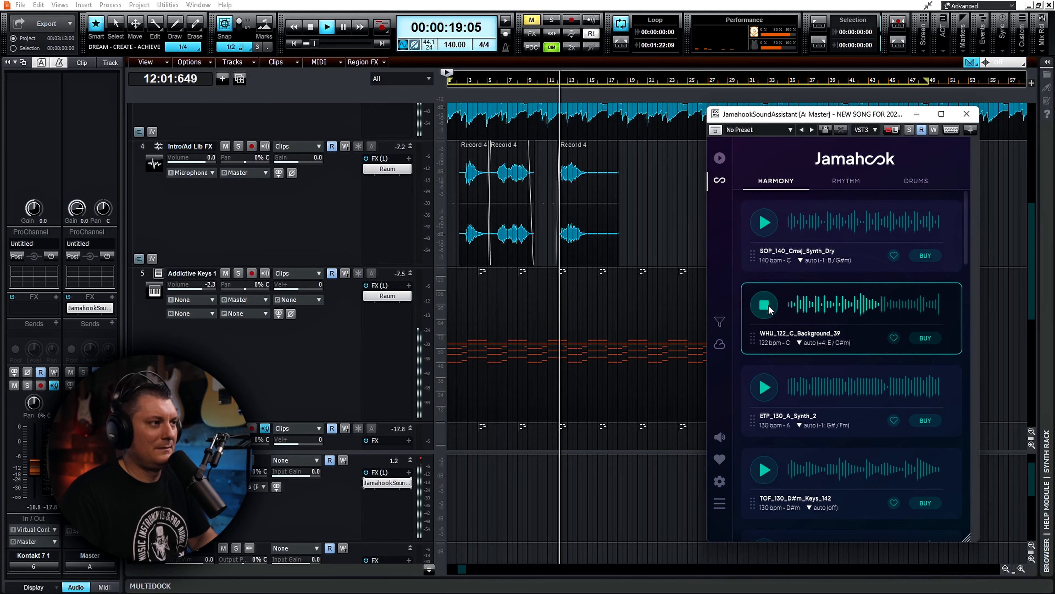
left_click(766, 391)
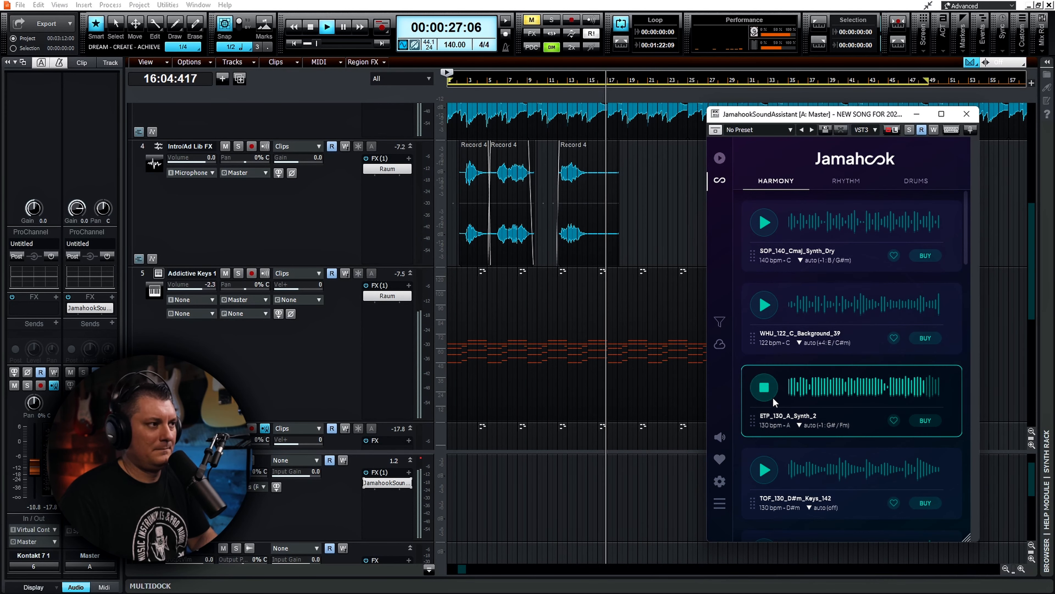
Audition the TOF_130_D#m_Keys_142 and RVHT_124_F_SynthChords harmony loops against the playing song.
scroll(827, 406, "down", 1)
scroll(829, 413, "down", 4)
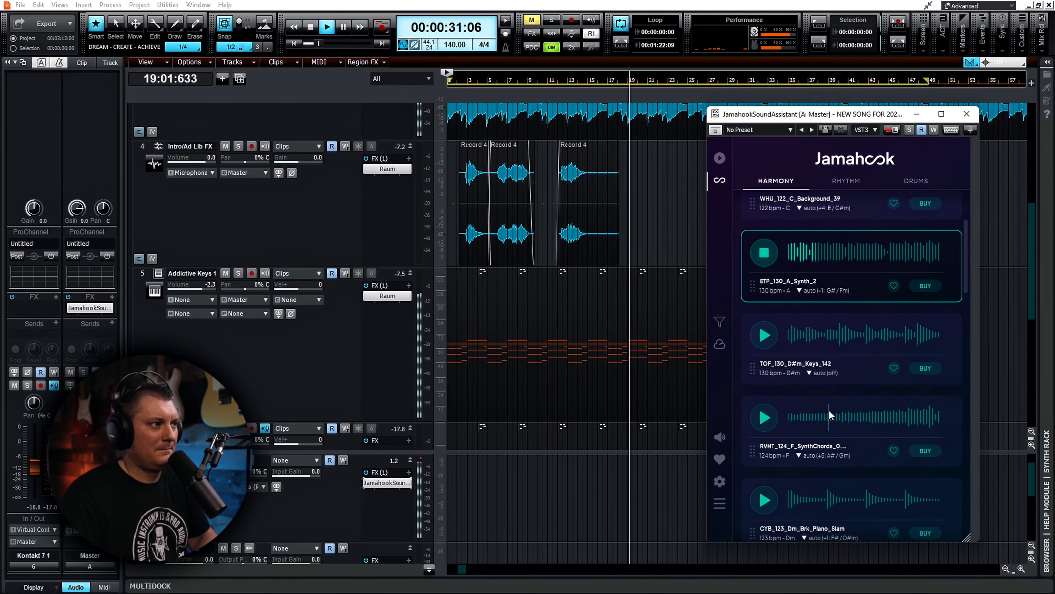
scroll(829, 411, "down", 1)
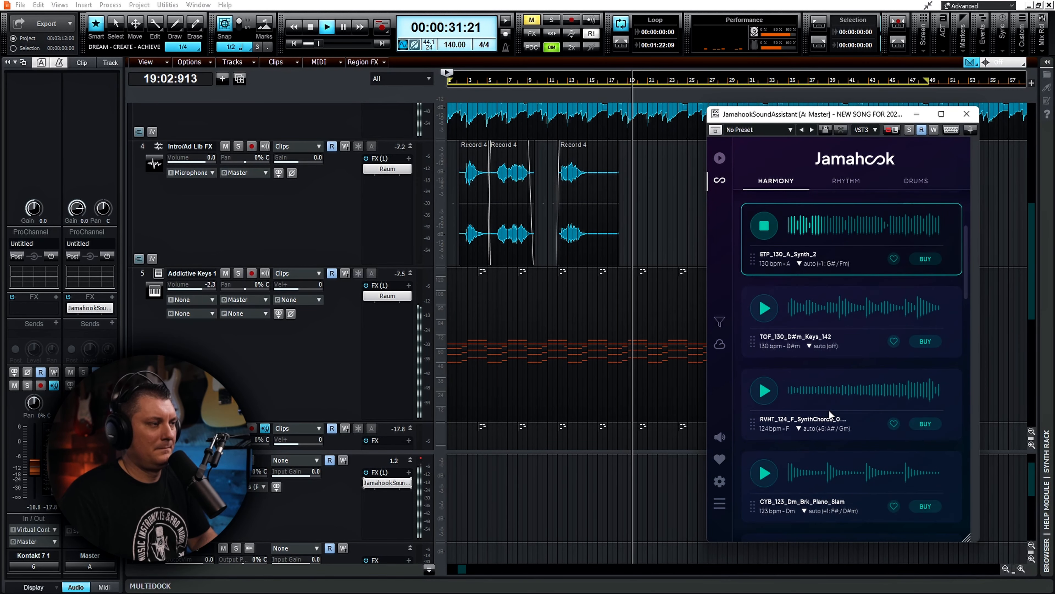
left_click(763, 314)
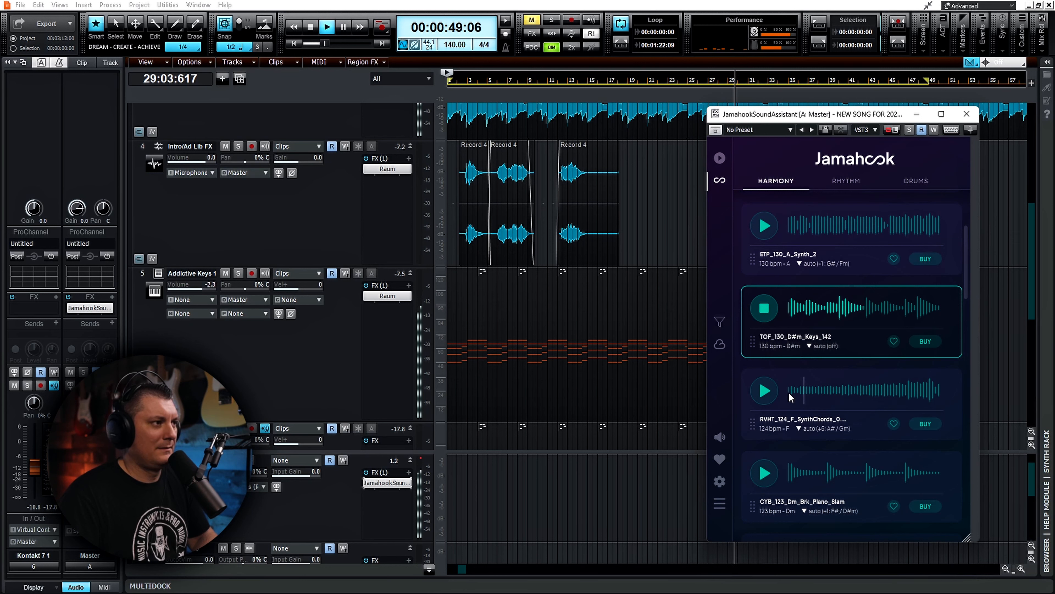
left_click(764, 391)
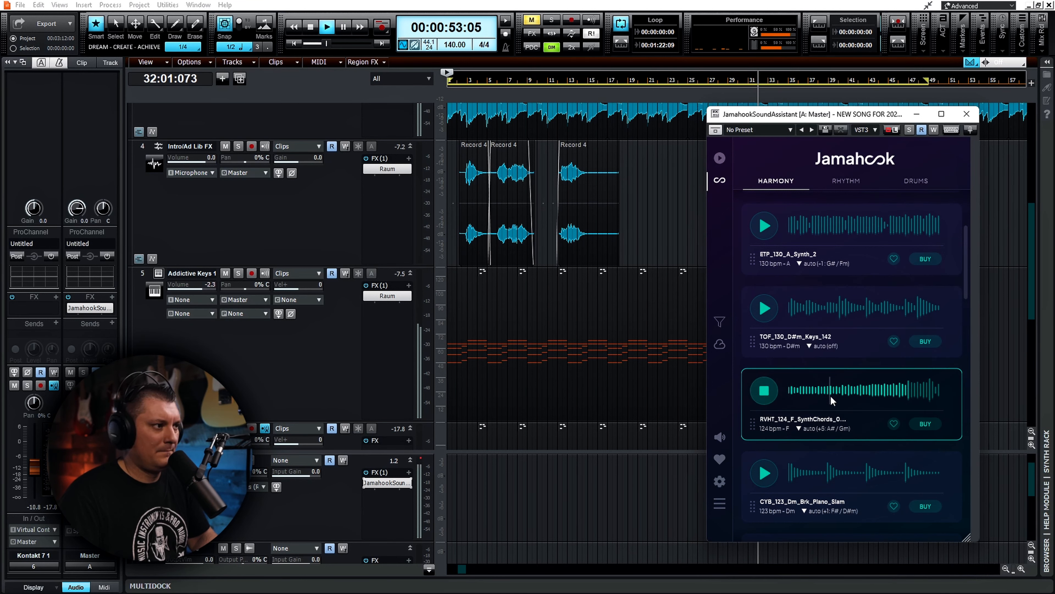
Audition the CYB_123_Dm_Brk_Piano_Slam and EFC_144_Am_Gorgeous_Syn... harmony loops against the playing song, ending with both the loop preview and the song stopped.
scroll(829, 402, "down", 2)
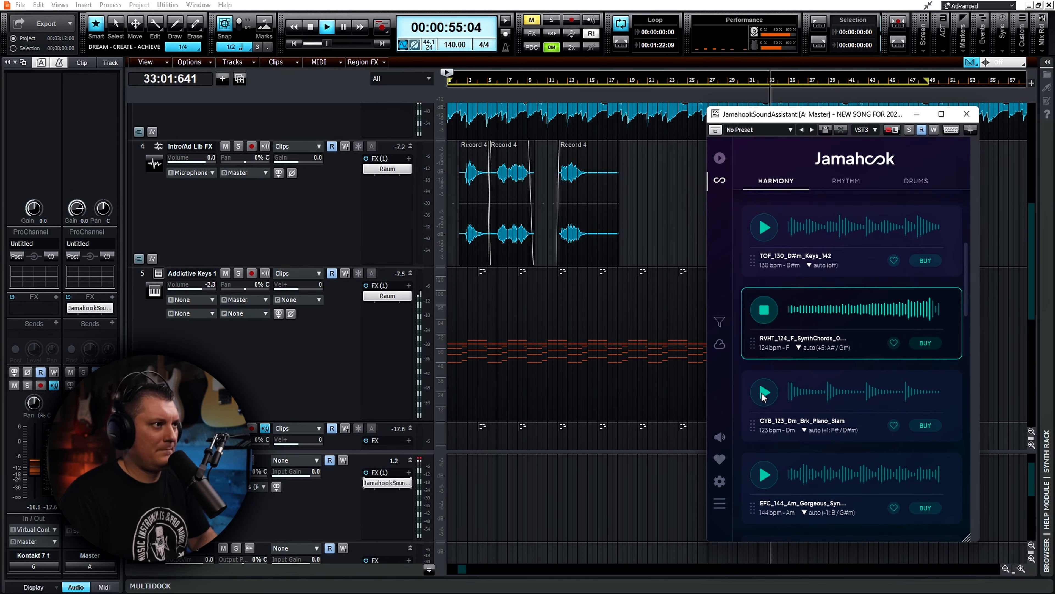
left_click(764, 394)
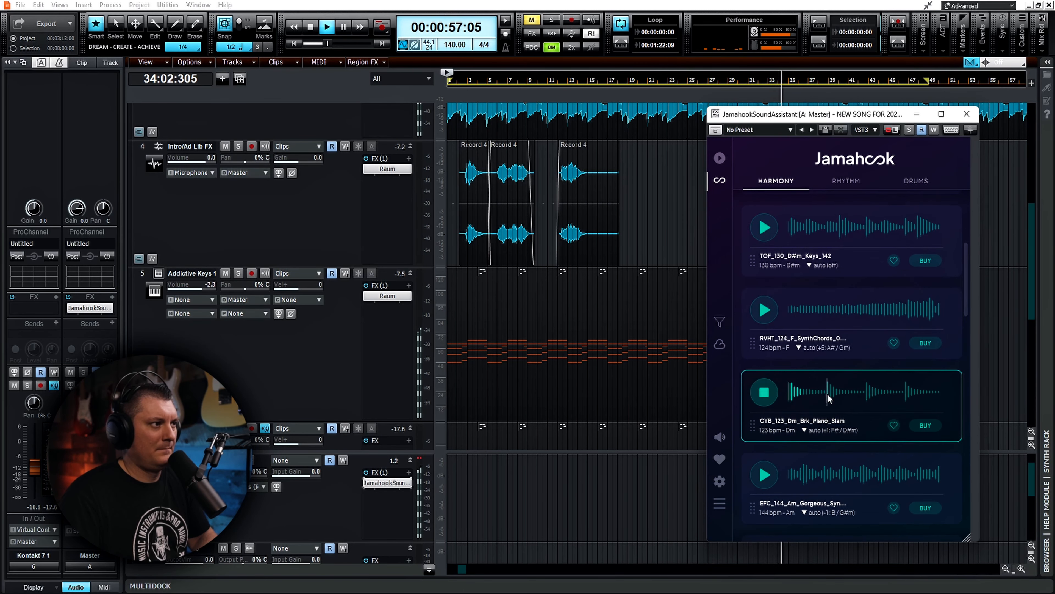
scroll(823, 404, "down", 2)
scroll(824, 410, "down", 2)
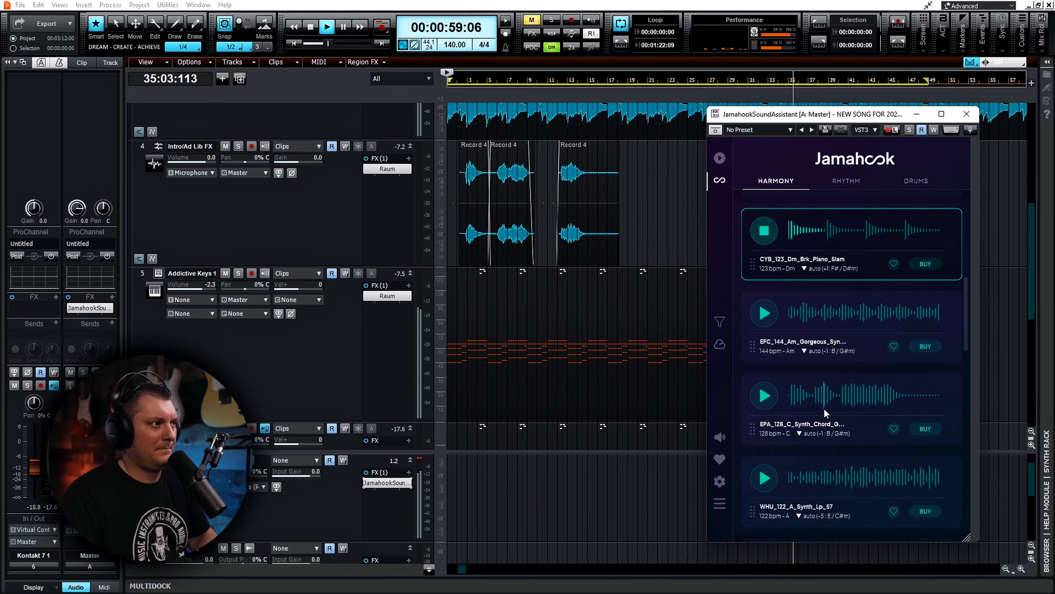
scroll(824, 407, "down", 1)
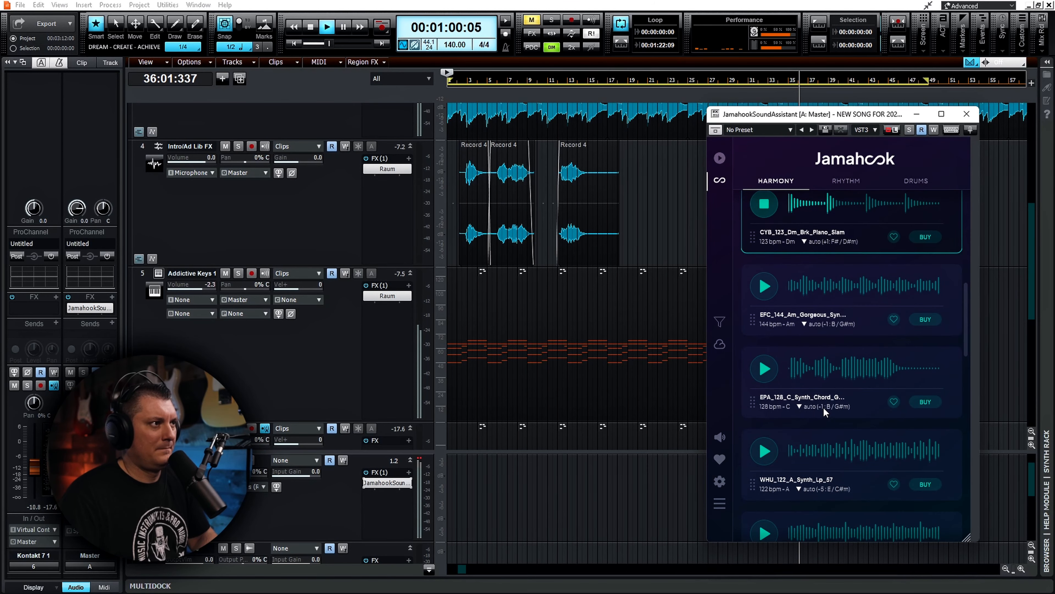
left_click(764, 287)
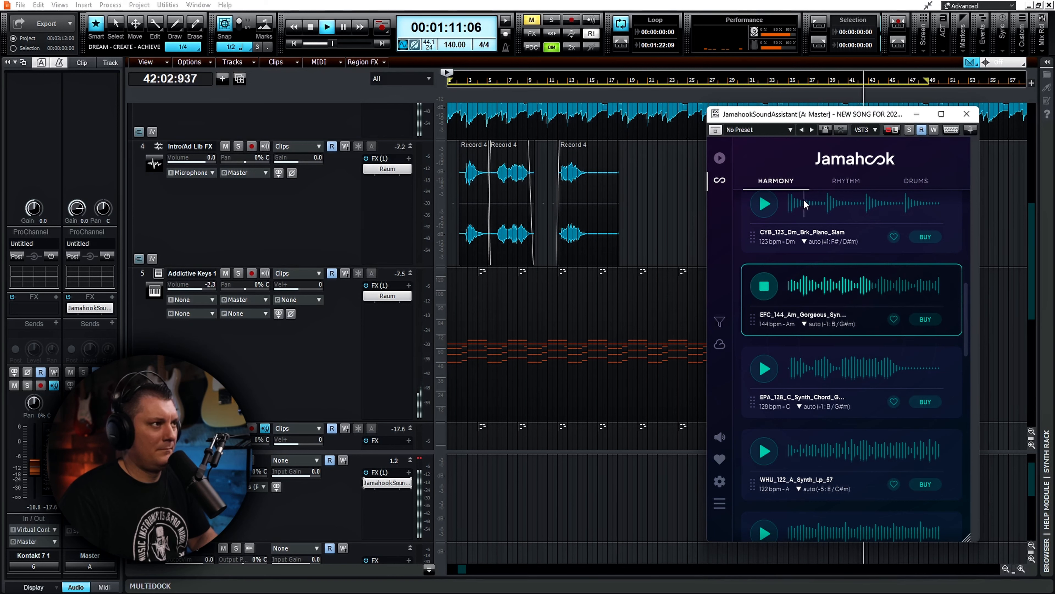
left_click(764, 286)
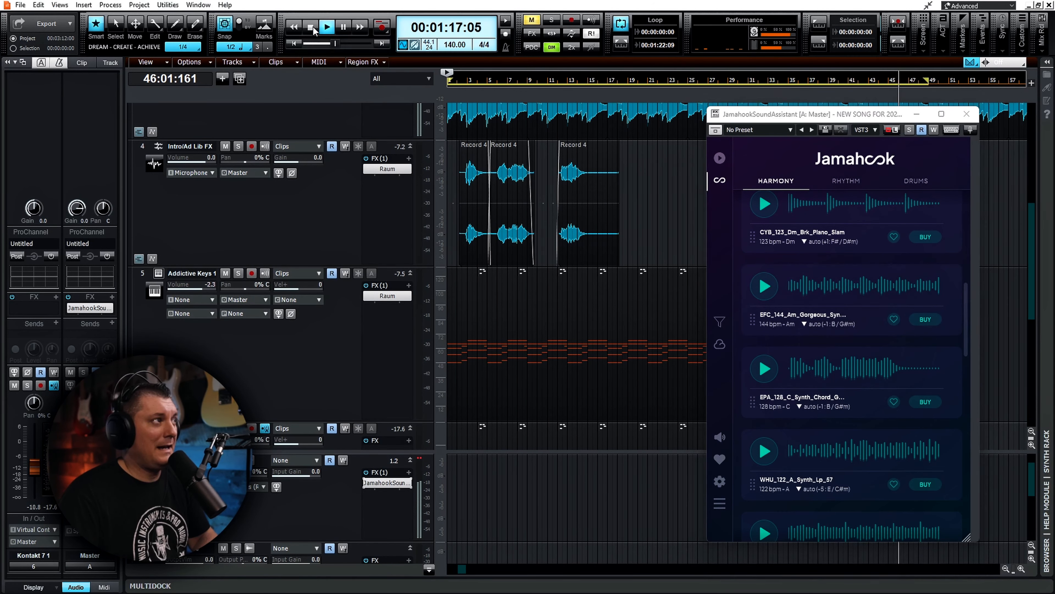
key("ctrl+s")
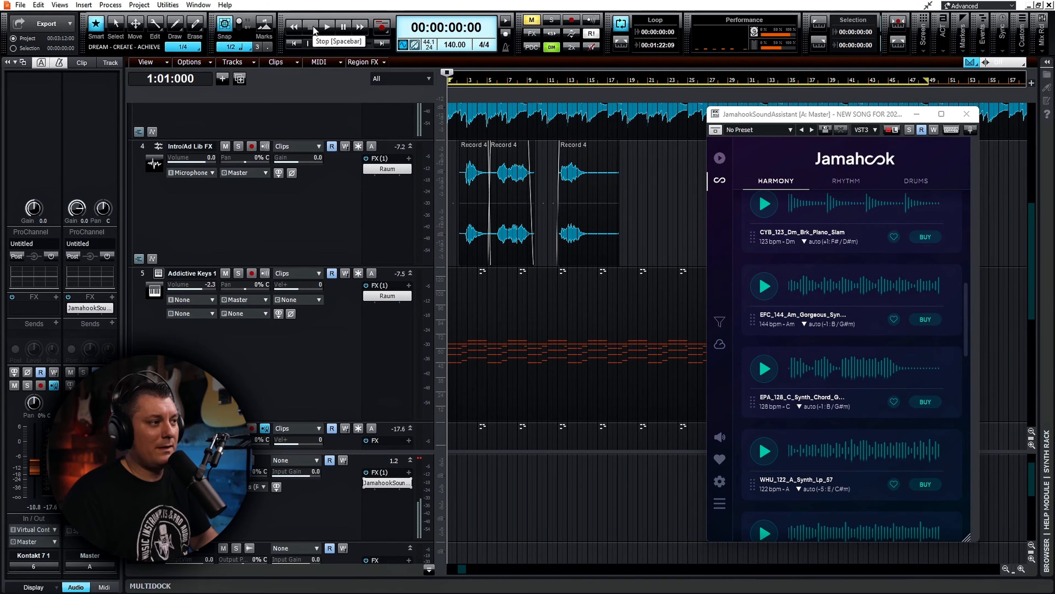